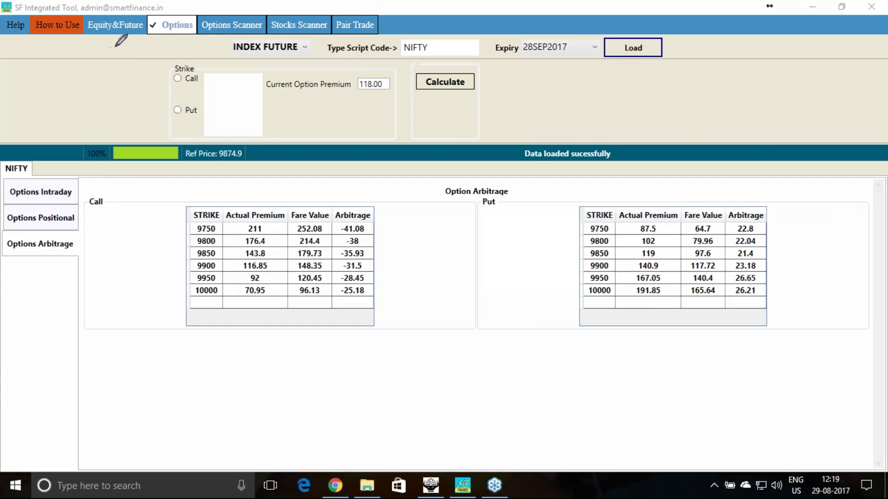
Step: Mark the Options Intraday, Options Positional and Options Arbitrage tabs with ticks, and underline Options Scanner and Stocks Scanner using the annotation pen
drag(68, 182, 87, 172)
drag(70, 210, 81, 208)
drag(75, 238, 95, 230)
drag(224, 30, 307, 34)
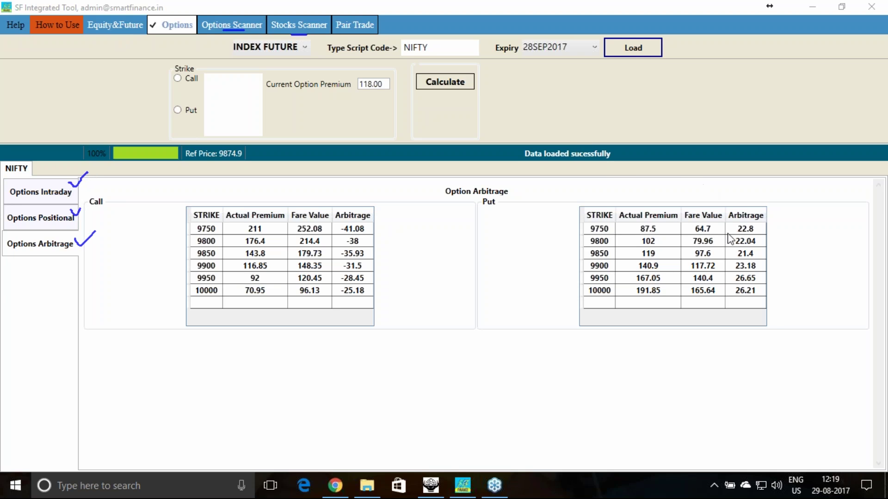
Step: Clear the drawn annotations and open the Options Scanner
drag(684, 270, 574, 271)
right_click(715, 260)
click(721, 262)
click(236, 25)
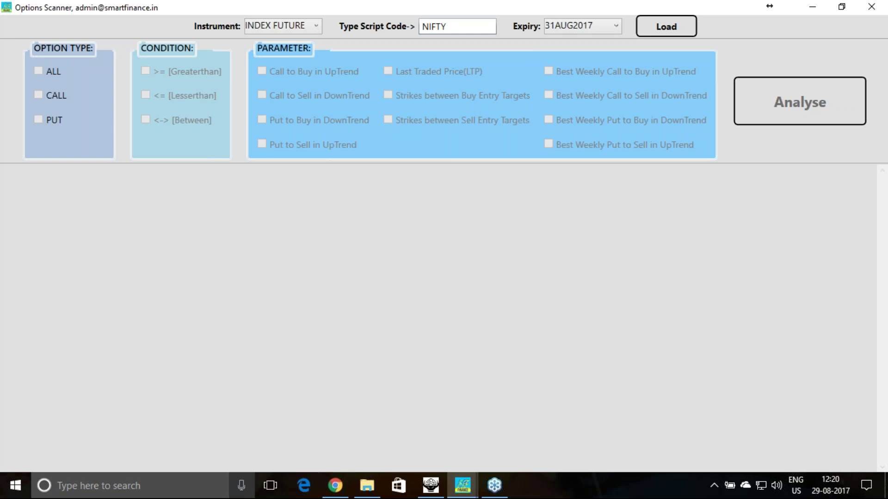
Step: Switch to PowerPoint and open the recent presentation INTRADAY-OPTION.pptx
click(192, 486)
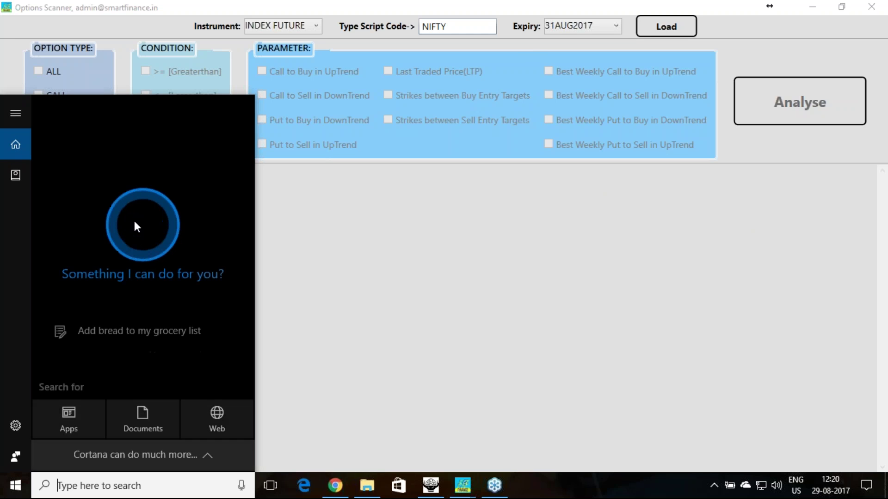
text(p)
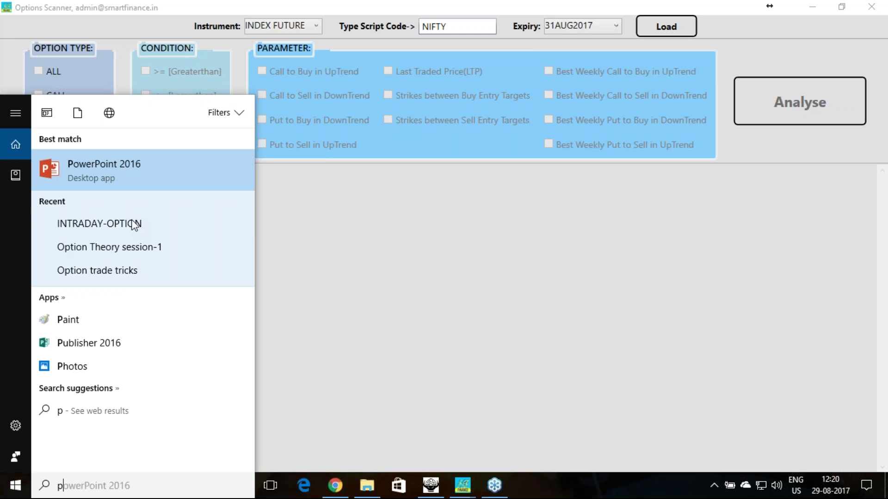
click(121, 164)
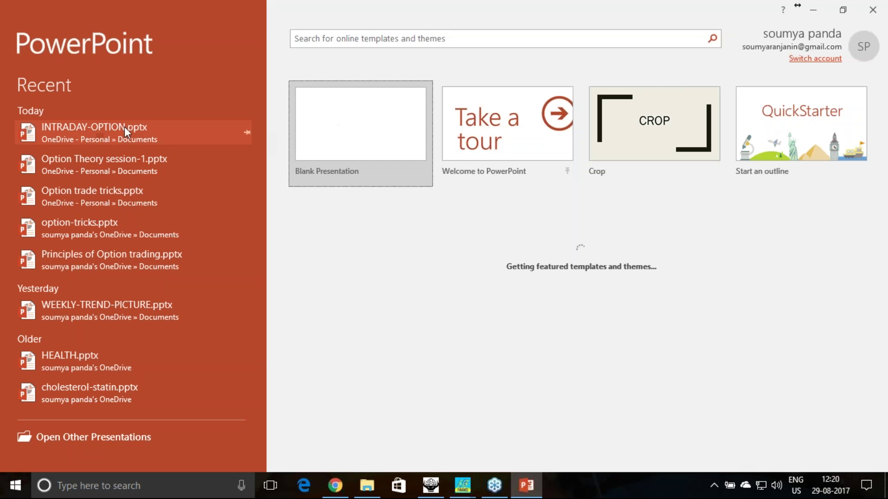
click(89, 138)
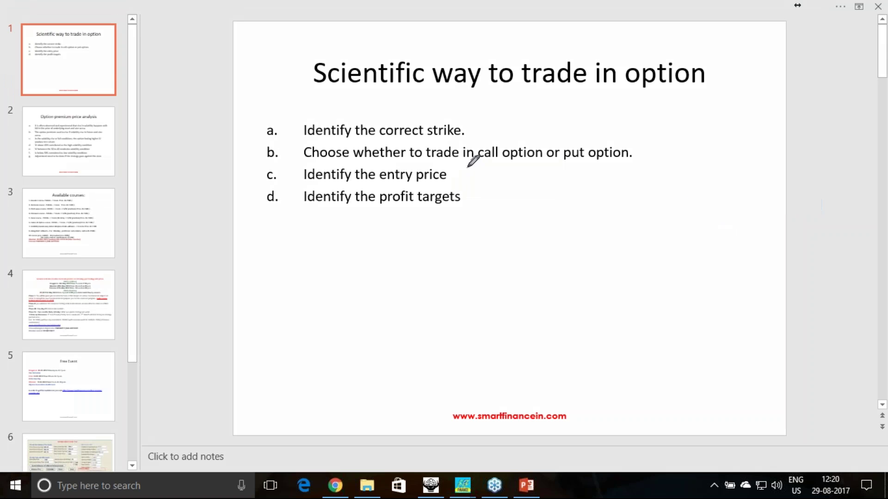
Step: Underline "correct strike" and "call option or put option" on the slide, and bracket the entry price and profit targets lines
drag(376, 138, 433, 138)
drag(473, 162, 571, 162)
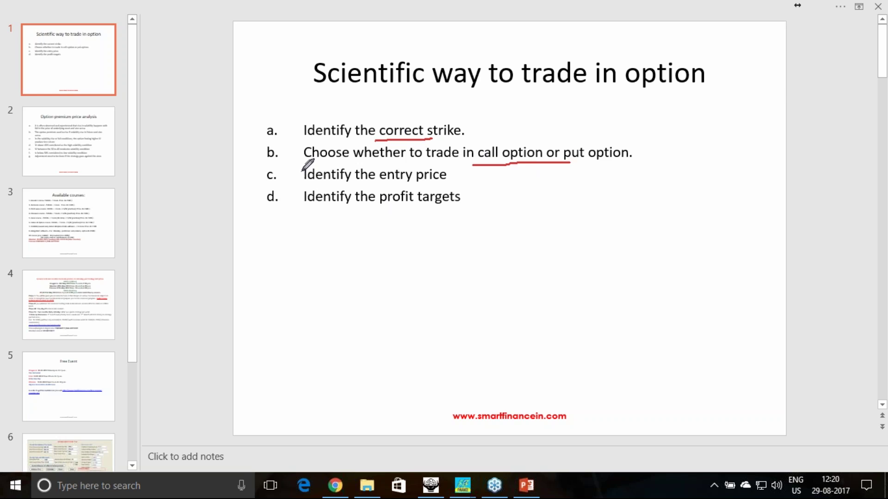
drag(302, 172, 300, 202)
Step: Return to the Options Scanner and load the NIFTY index future option data for the 28SEP2017 expiry
click(840, 11)
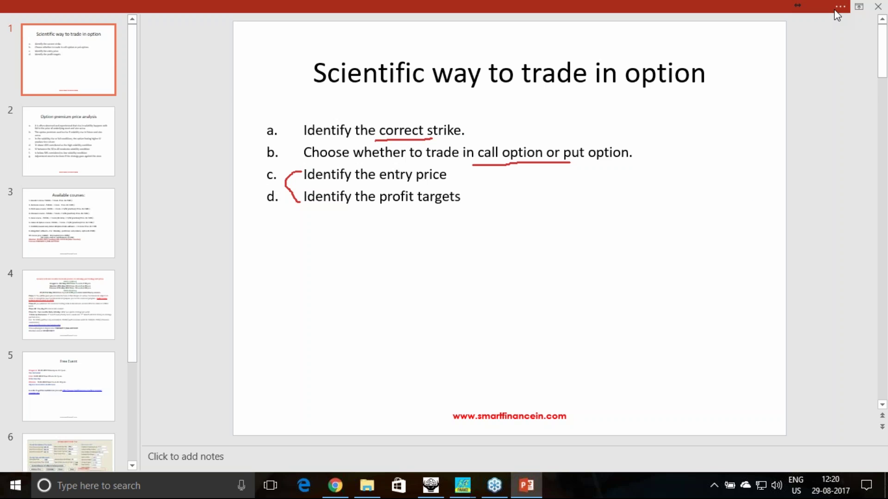
click(836, 9)
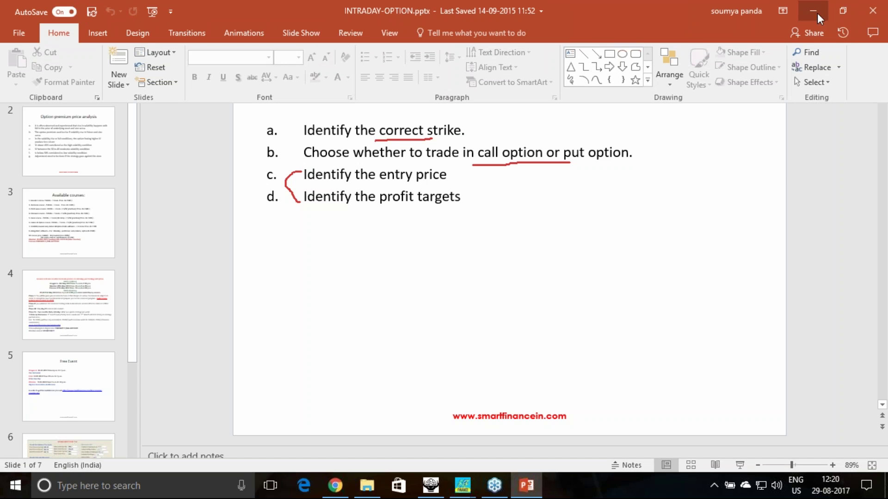
click(813, 11)
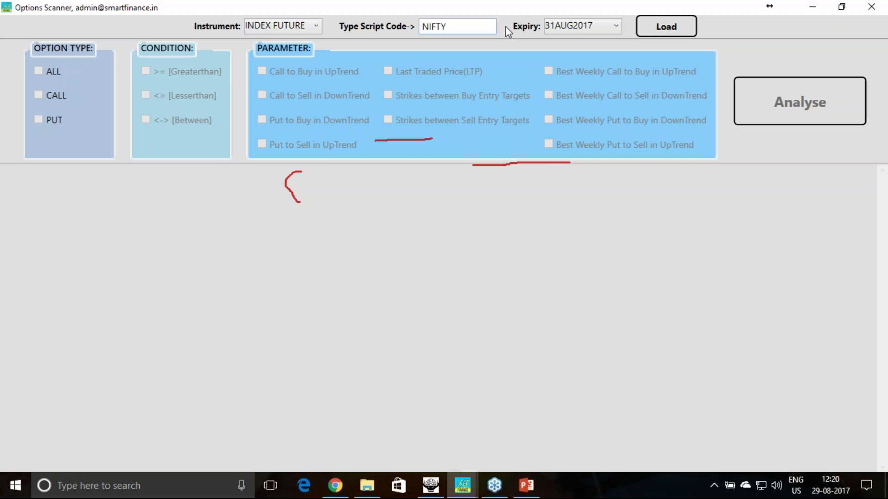
click(561, 28)
click(571, 56)
click(650, 28)
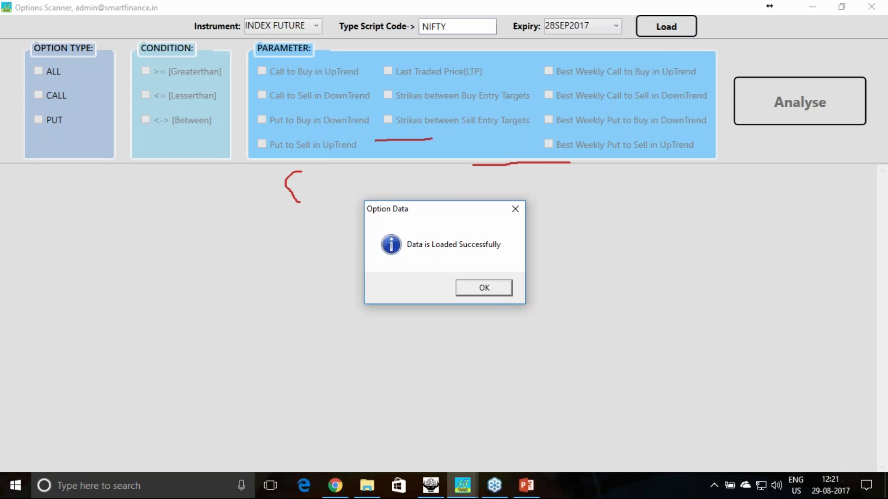
click(484, 284)
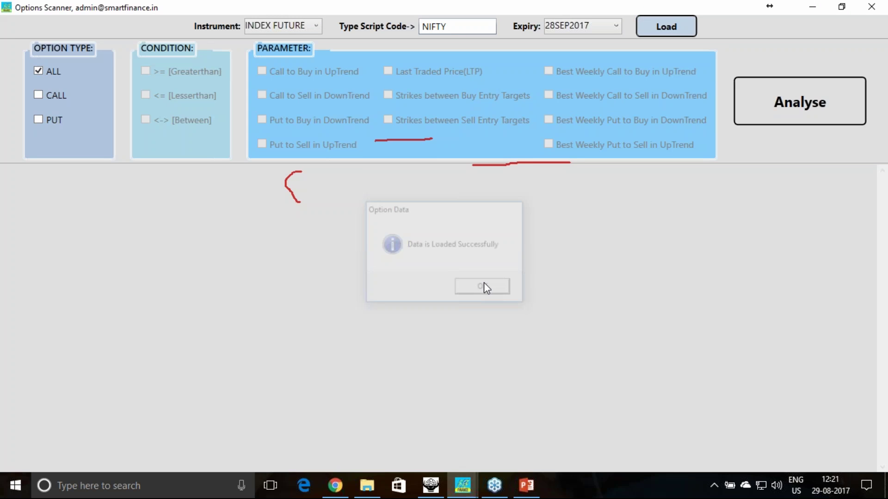
Step: Underline the Greaterthan, Lesserthan and Between conditions with the annotation pen, and clear all drawn marks
key(ctrl+shift+p)
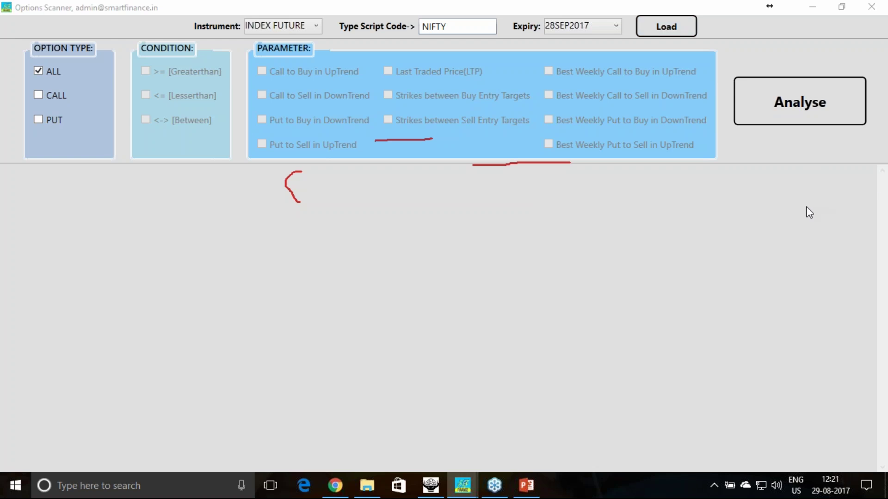
drag(161, 82, 182, 130)
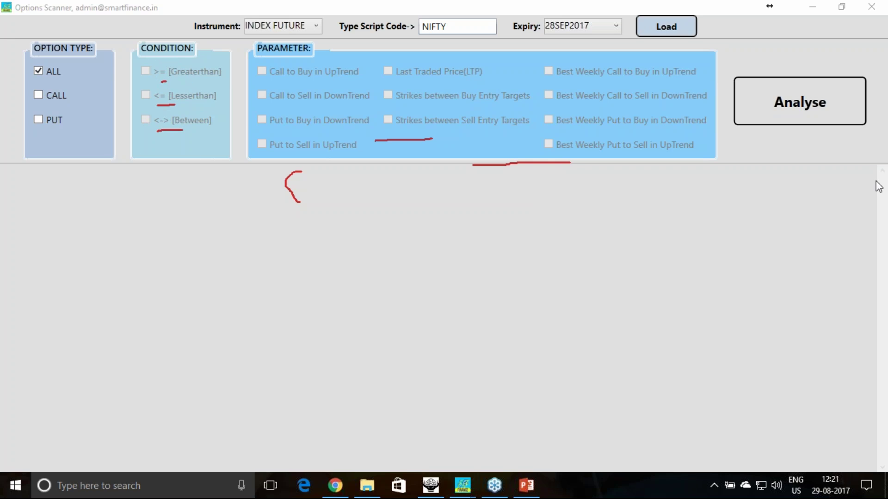
right_click(822, 254)
click(822, 251)
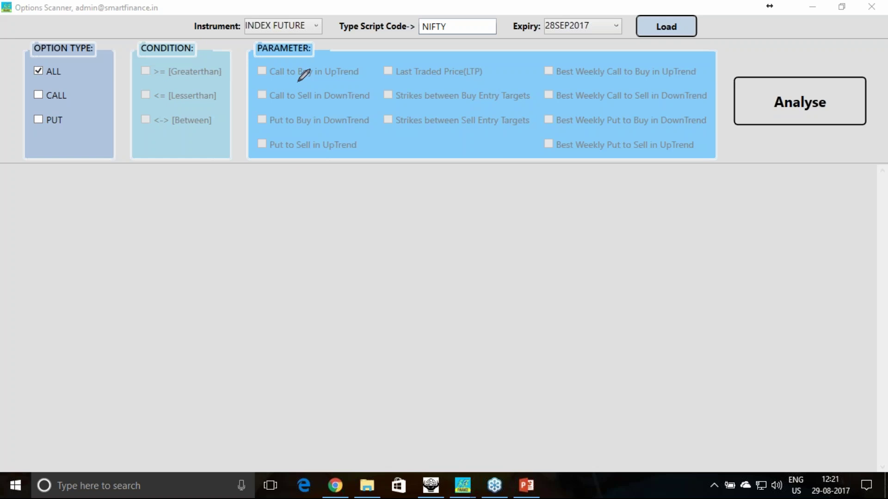
Step: Underline the call and put trend, Last Traded Price, strikes between entry targets, and best weekly call parameters with the annotation pen
drag(291, 82, 328, 81)
drag(293, 106, 327, 104)
drag(300, 132, 334, 130)
drag(298, 155, 324, 153)
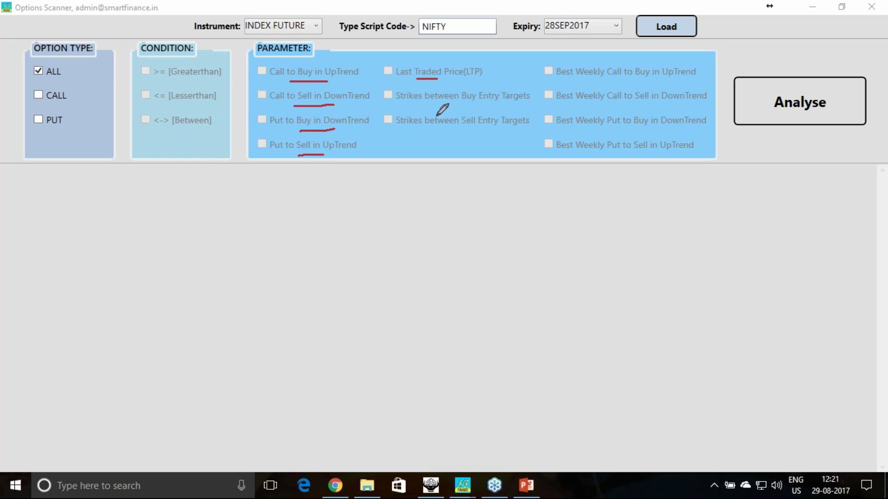
mouse_move(413, 109)
mouse_down()
mouse_move(532, 110)
mouse_move(536, 90)
mouse_move(505, 88)
mouse_up()
drag(397, 135, 522, 132)
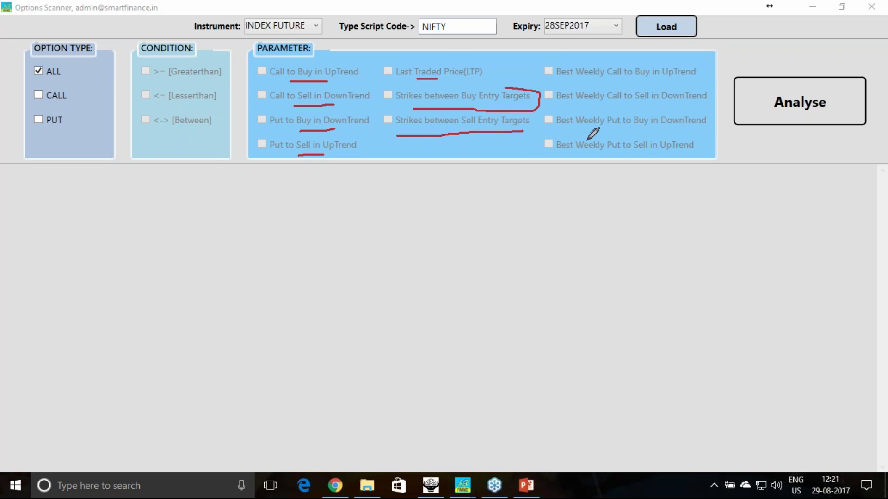
mouse_move(578, 81)
mouse_down()
mouse_move(631, 86)
mouse_move(641, 107)
mouse_move(651, 107)
mouse_up()
Step: Keep the option type set to ALL and analyse the loaded NIFTY options
click(38, 95)
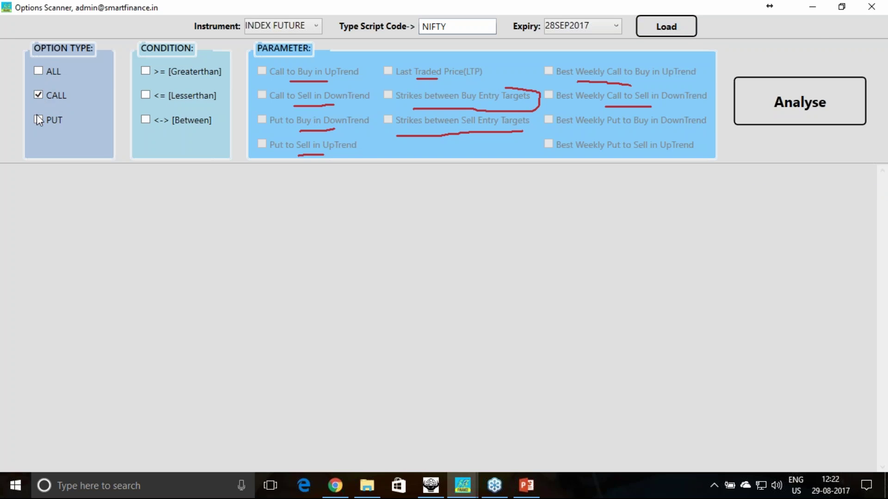
click(39, 72)
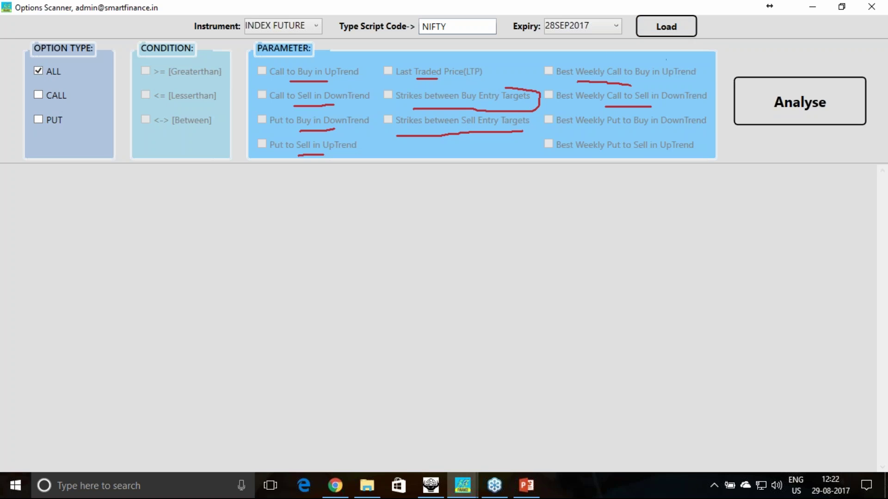
click(768, 109)
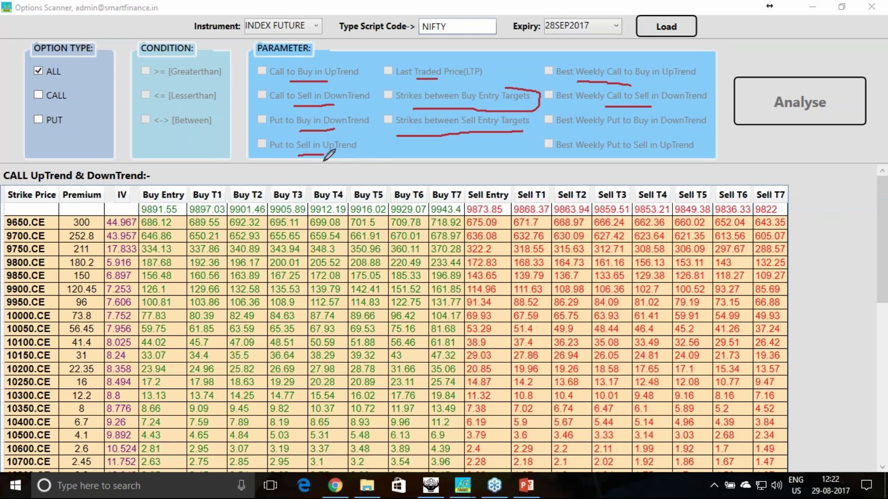
Step: Handwrite 9874 above the call table and mark the Buy Entry, Buy T7, Sell Entry and Sell T7 levels in its reference row
mouse_move(334, 160)
mouse_down()
mouse_move(319, 168)
mouse_move(363, 159)
mouse_move(374, 178)
mouse_move(388, 163)
mouse_move(396, 180)
mouse_up()
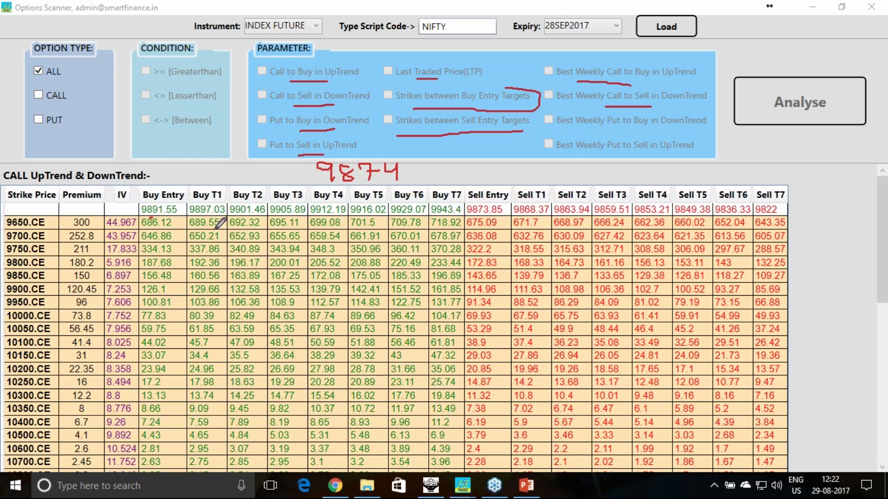
drag(440, 215, 495, 214)
drag(781, 208, 793, 203)
Step: Examine the strikes, premiums, and buy and sell targets in the call and put tables
scroll(152, 326, down, 2)
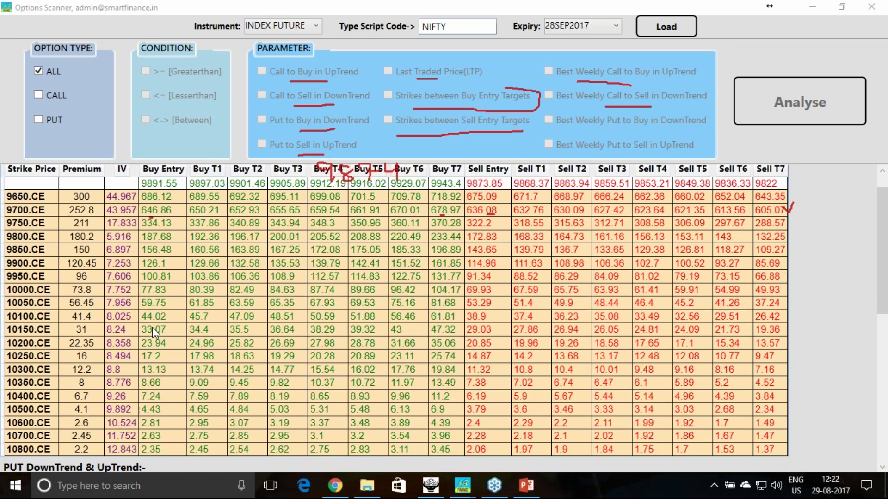
scroll(123, 241, up, 2)
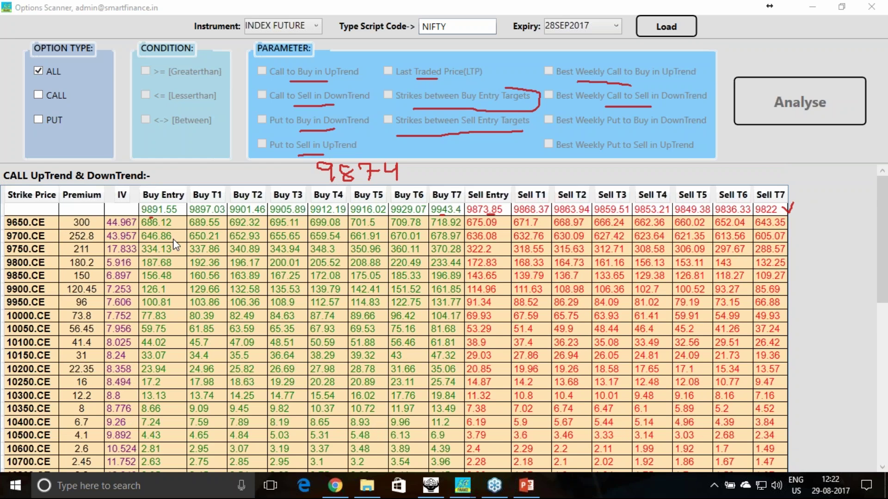
scroll(176, 245, down, 5)
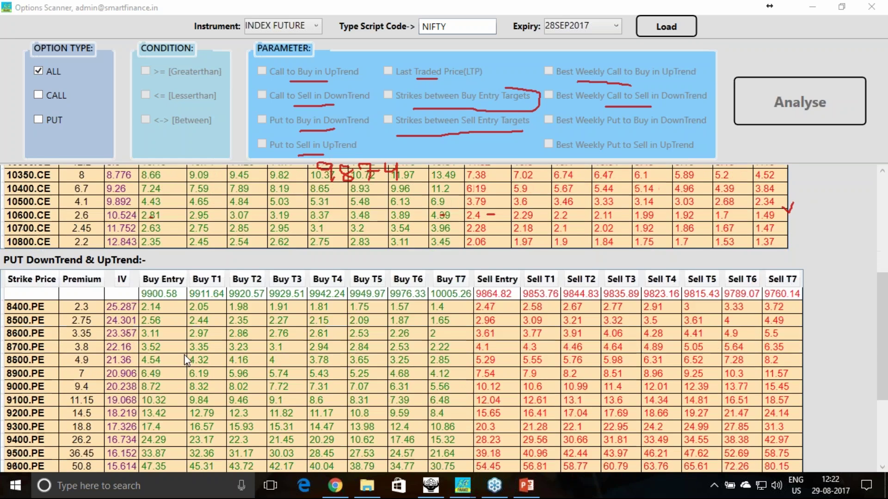
scroll(184, 355, down, 3)
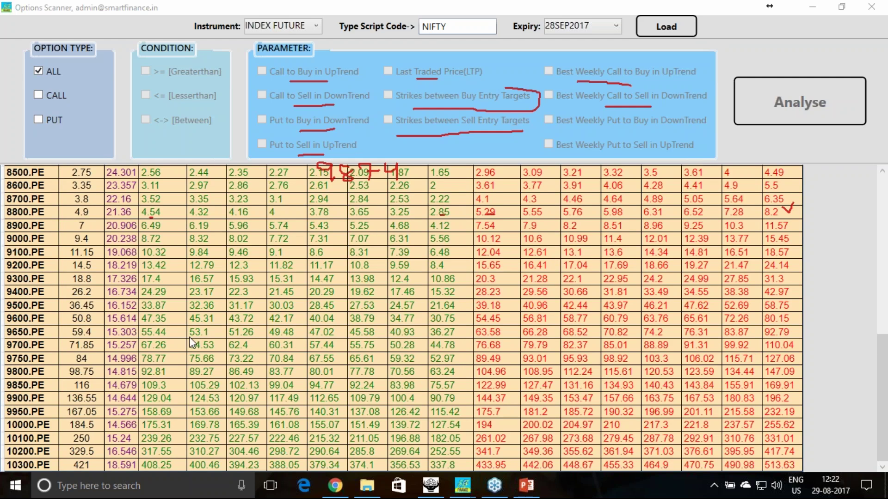
scroll(333, 440, up, 6)
scroll(335, 409, up, 3)
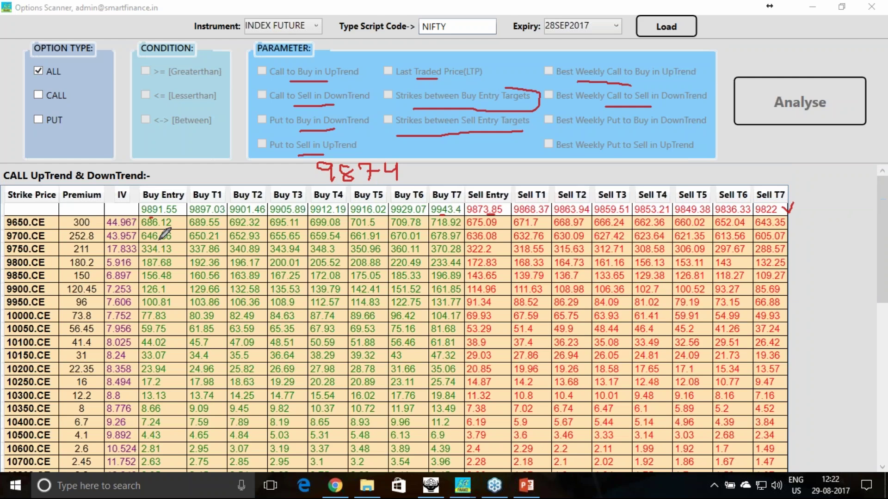
Step: Bracket the first two IV values and underline strikes 9650.CE and 9700.CE, and review the remaining call and put rows
drag(135, 217, 133, 238)
mouse_move(7, 220)
mouse_down()
mouse_move(29, 221)
mouse_move(45, 239)
mouse_up()
scroll(168, 280, down, 3)
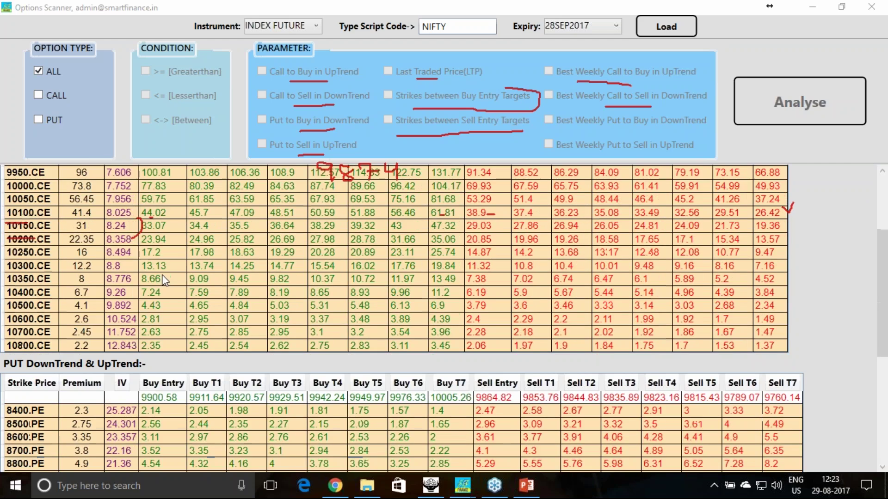
scroll(168, 280, down, 5)
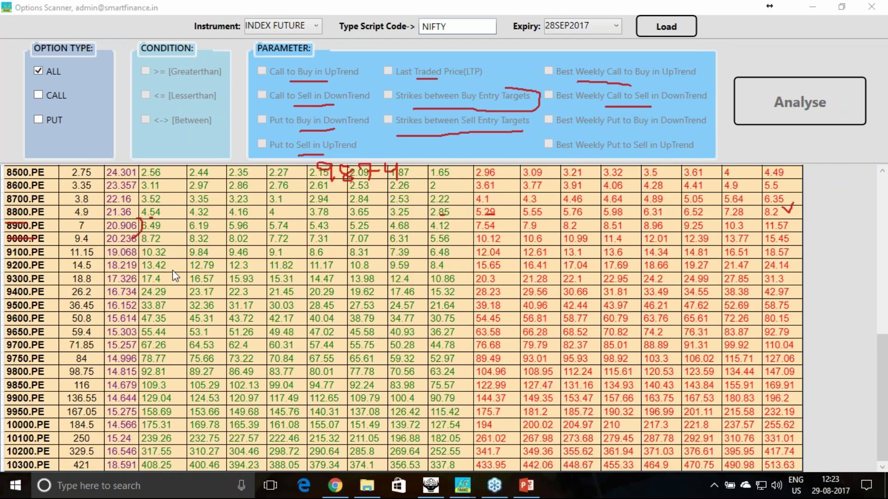
scroll(173, 271, up, 3)
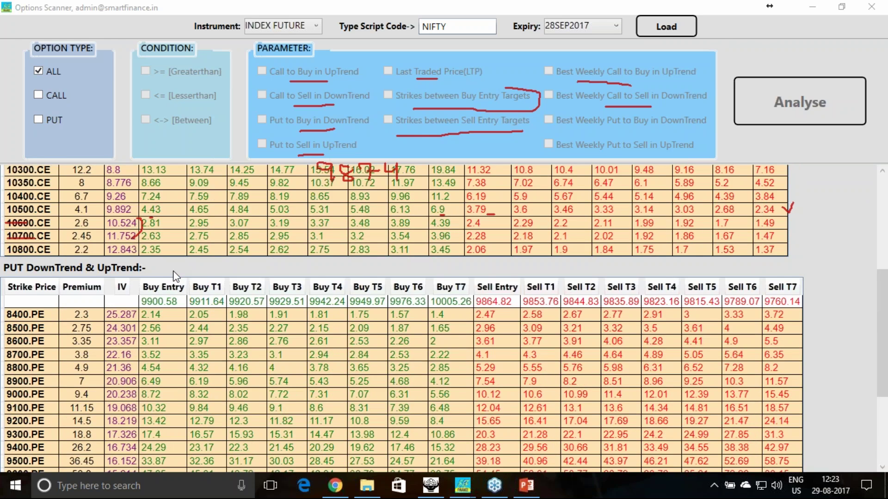
scroll(174, 276, up, 3)
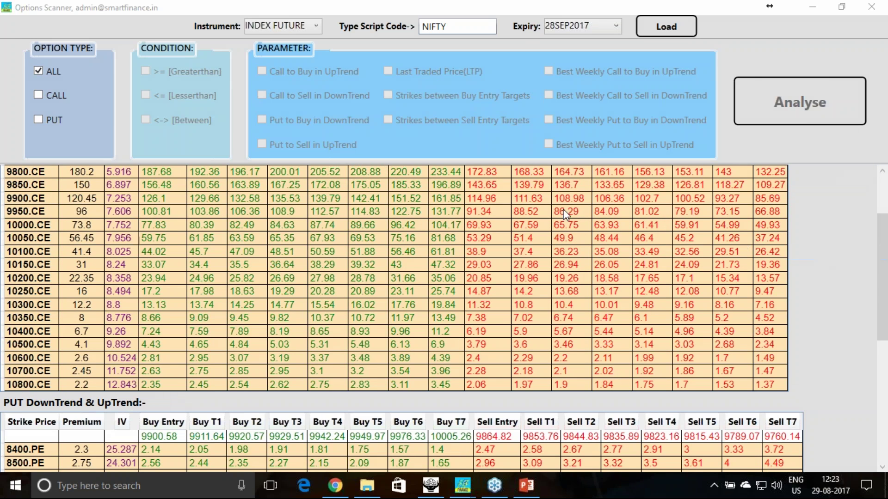
Step: Analyse CALL options using the Greaterthan condition with the Last Traded Price (LTP) parameter
click(40, 96)
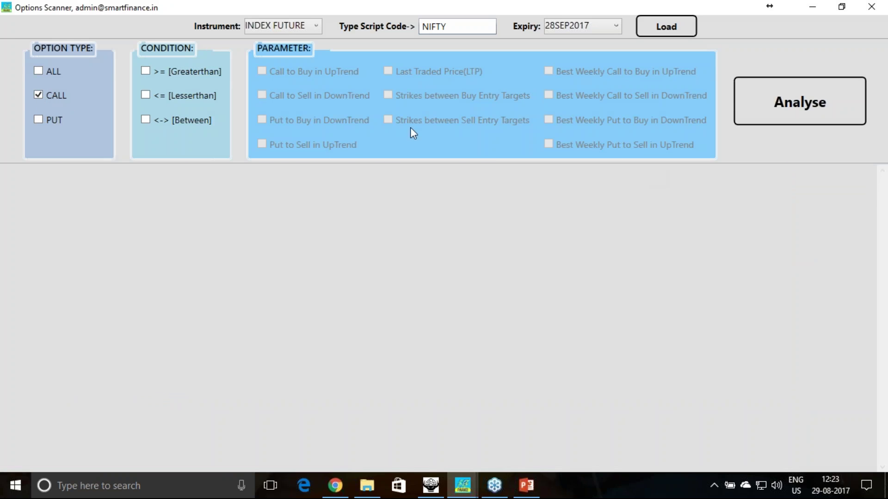
click(146, 69)
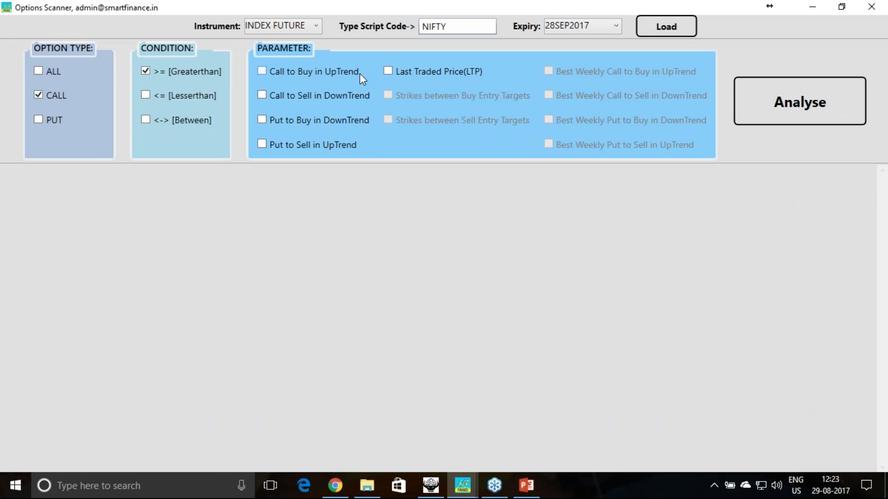
click(388, 71)
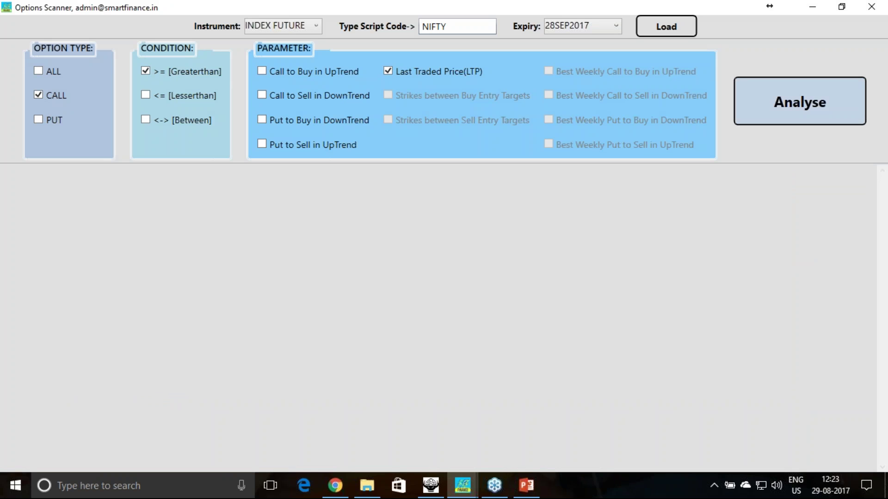
click(812, 105)
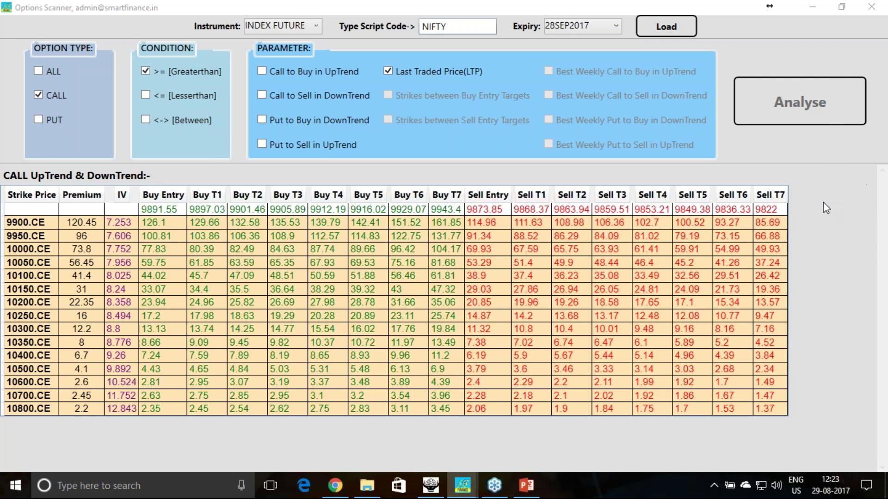
Step: Handwrite 9875 beside the parameter filters, above the filtered call table
mouse_move(741, 141)
mouse_down()
mouse_move(733, 145)
mouse_move(745, 155)
mouse_move(772, 132)
mouse_move(786, 148)
mouse_move(791, 134)
mouse_move(794, 159)
mouse_move(814, 147)
mouse_up()
mouse_move(814, 147)
mouse_down()
mouse_move(813, 156)
mouse_move(818, 140)
mouse_up()
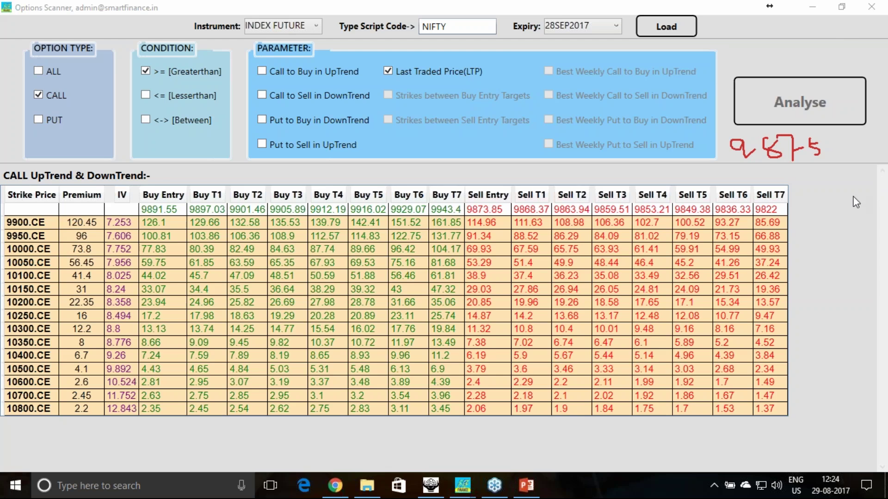
Step: Analyse CALL options by Last Traded Price (LTP) with the Lesserthan condition, and again with the Greaterthan condition
click(146, 71)
click(147, 97)
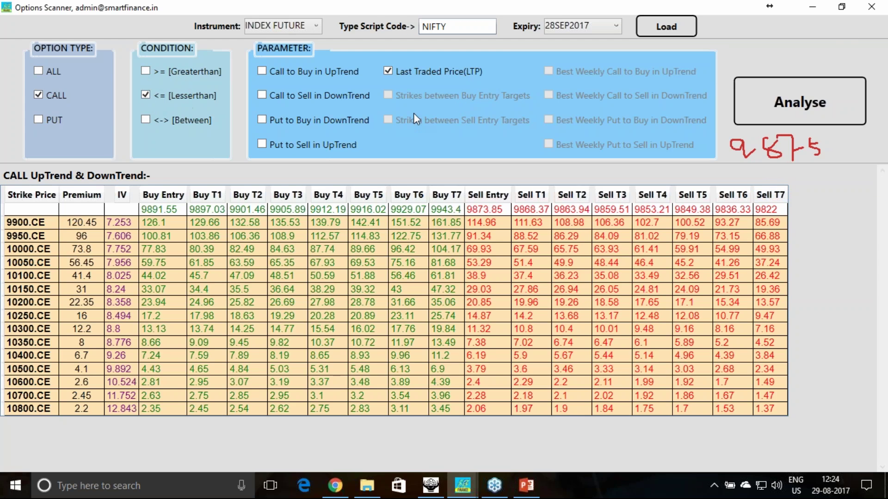
click(804, 116)
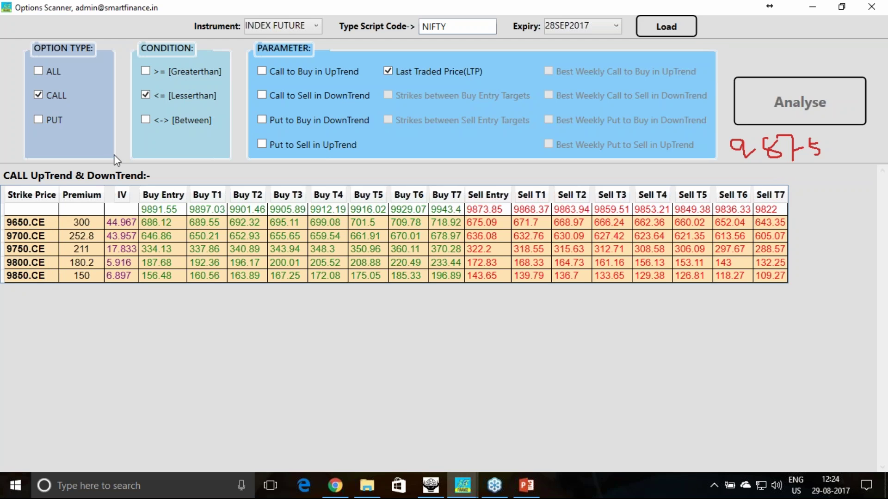
click(146, 72)
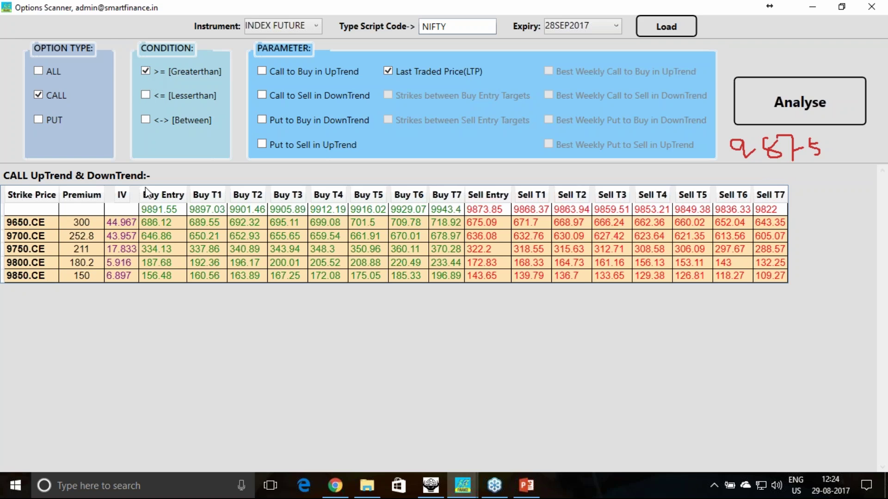
click(762, 110)
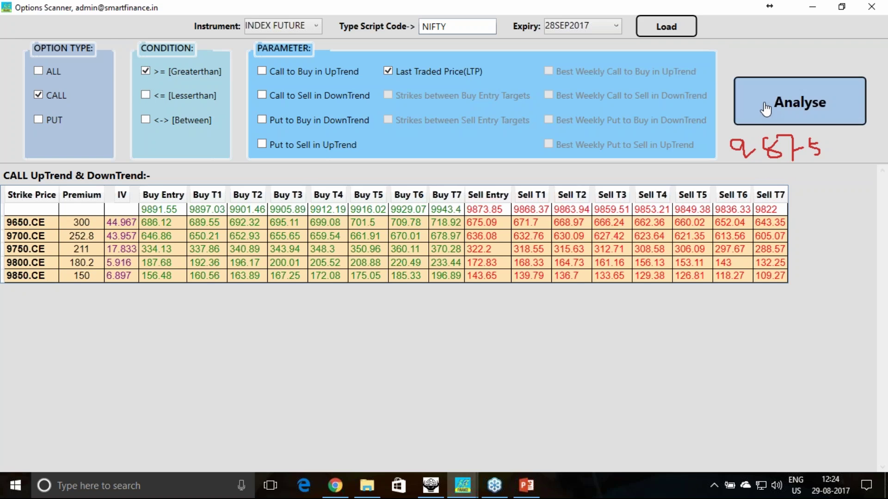
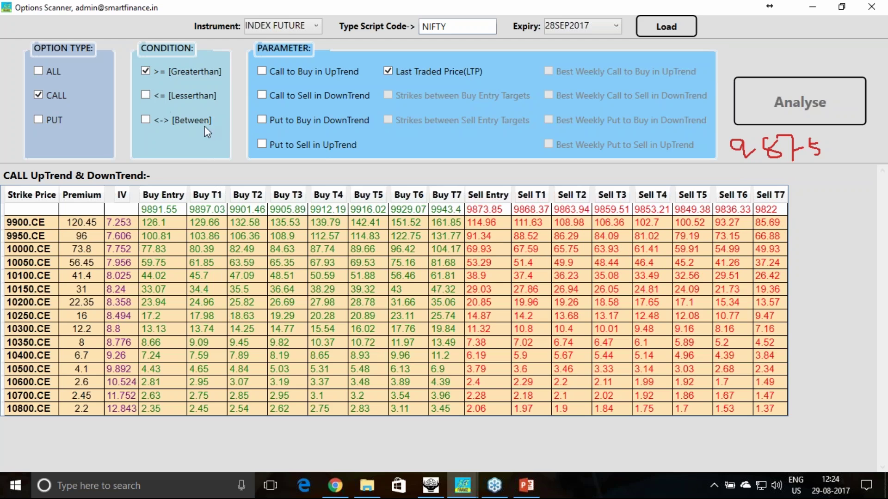
Step: Analyse CALL options using the Greaterthan condition with the Call to Buy in UpTrend parameter
click(146, 95)
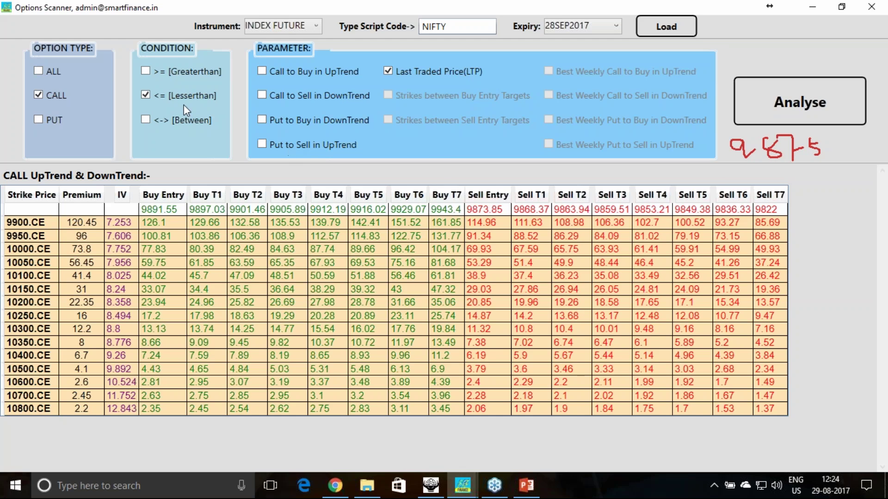
click(146, 95)
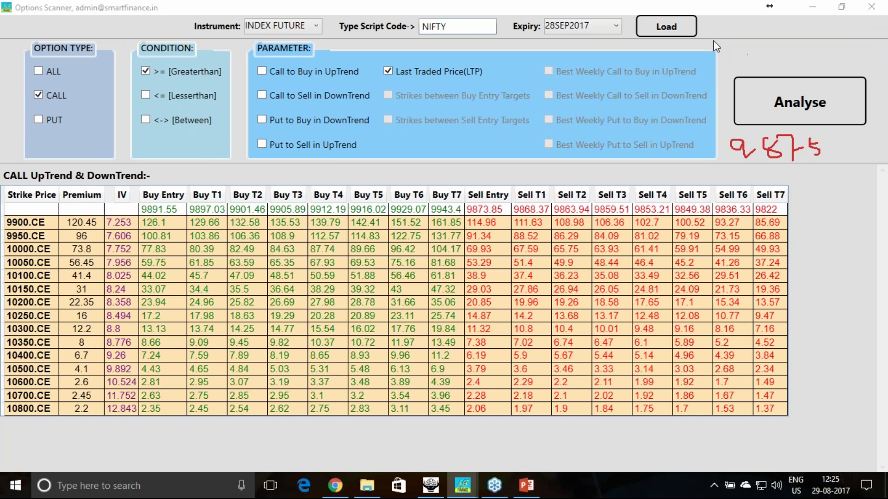
click(699, 32)
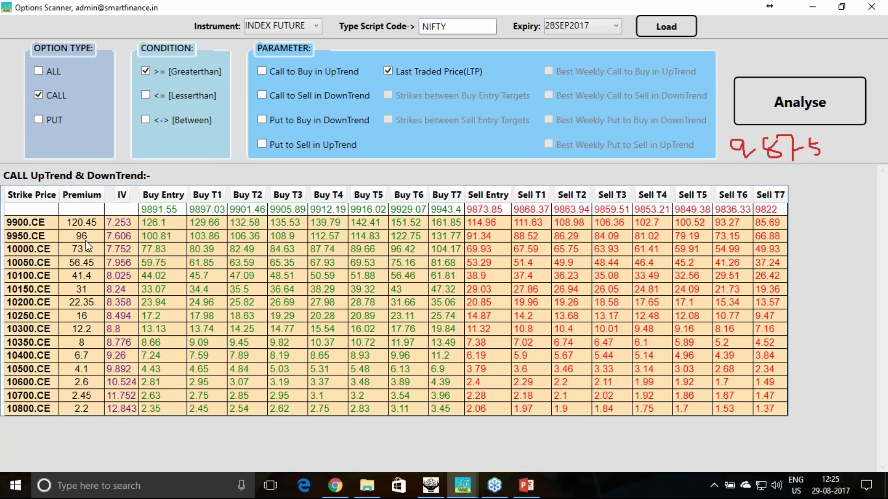
click(263, 71)
click(781, 119)
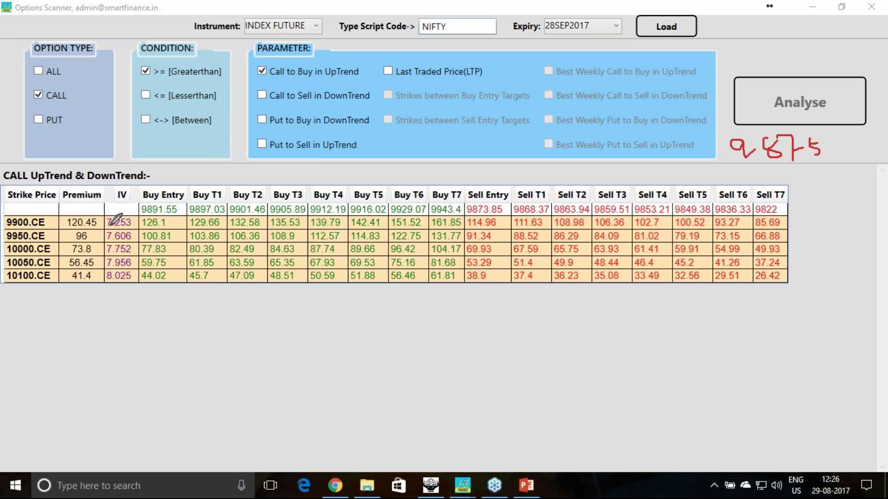
Step: Circle the premium and sell entry of strike 9900.CE and tick its buy entry in the call table
mouse_move(97, 225)
mouse_down()
mouse_move(65, 214)
mouse_move(99, 216)
mouse_up()
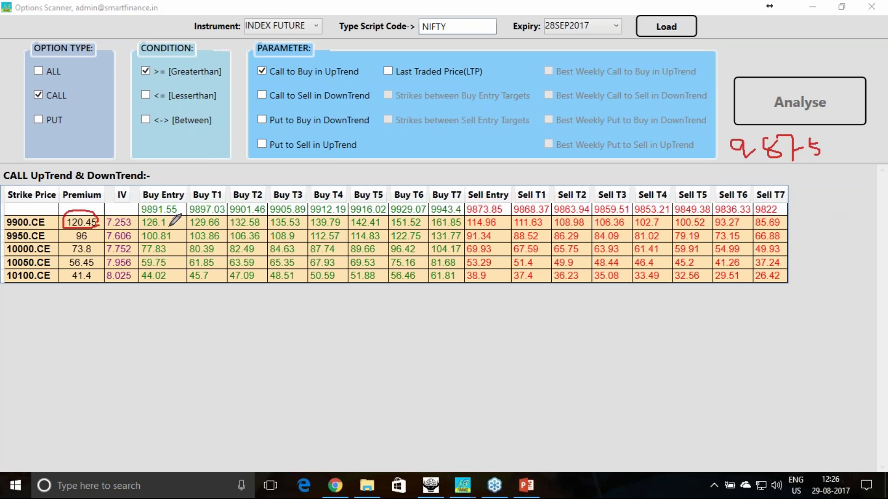
drag(174, 222, 186, 216)
mouse_move(490, 225)
mouse_down()
mouse_move(472, 227)
mouse_move(490, 218)
mouse_up()
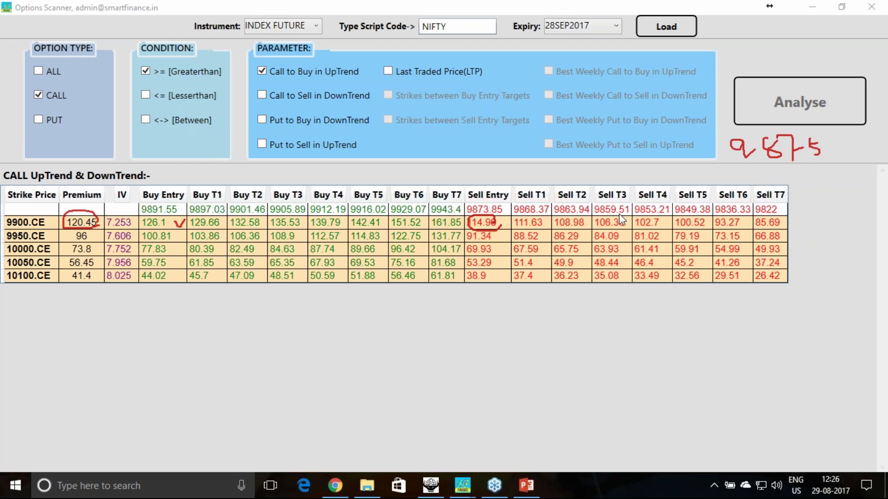
Step: Analyse the Greaterthan CALL options with the Call to Sell in DownTrend parameter
click(261, 96)
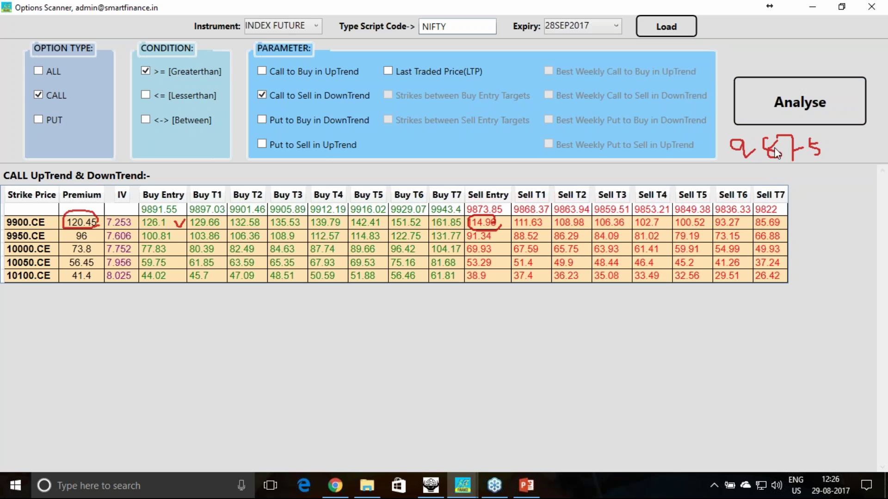
click(790, 100)
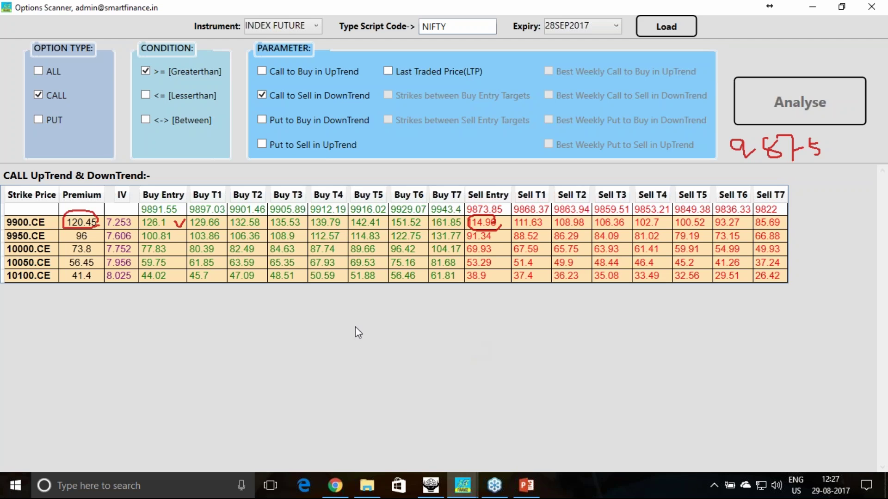
Step: Analyse PUT options using the Between condition for Strikes between Buy Entry Targets, and again for Strikes between Sell Entry Targets
click(39, 120)
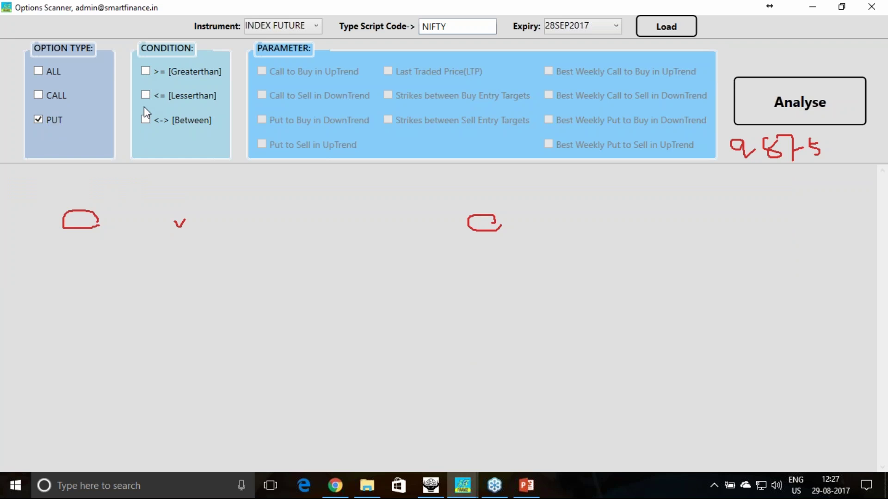
click(146, 121)
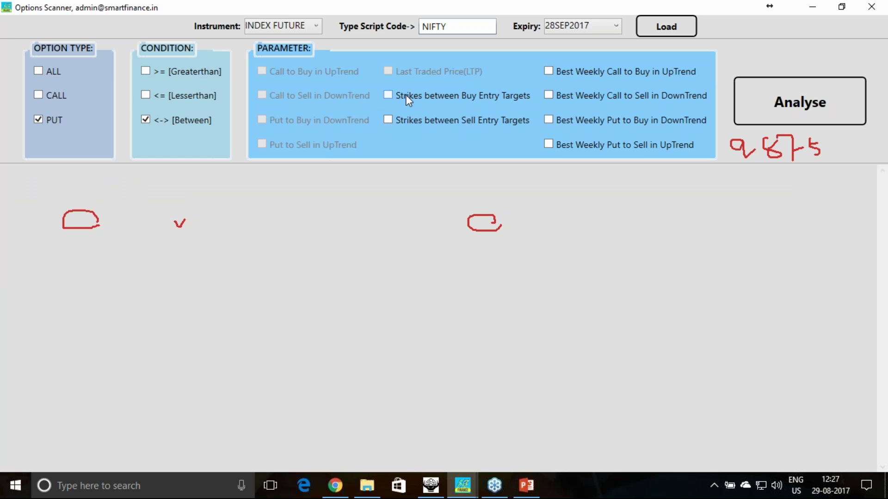
click(774, 113)
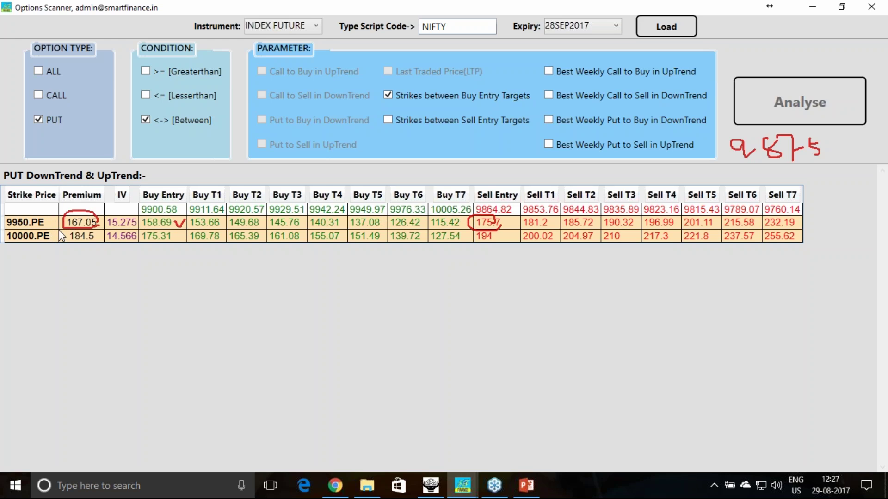
click(388, 121)
click(769, 112)
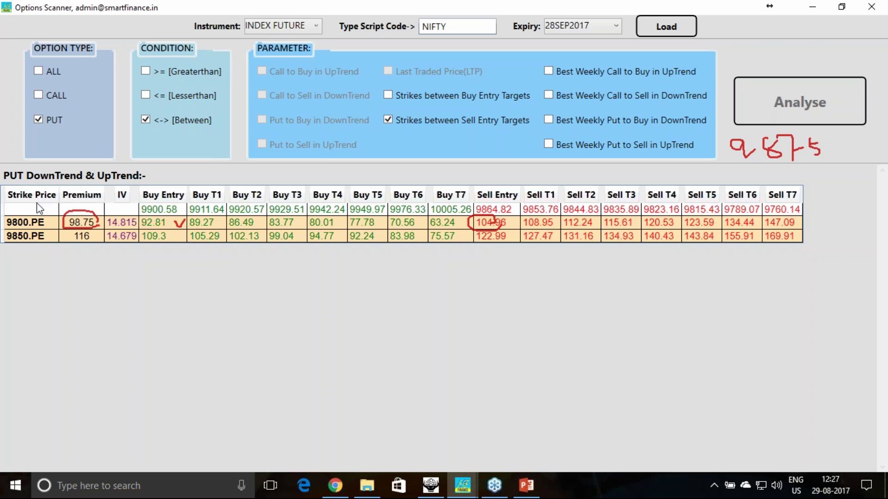
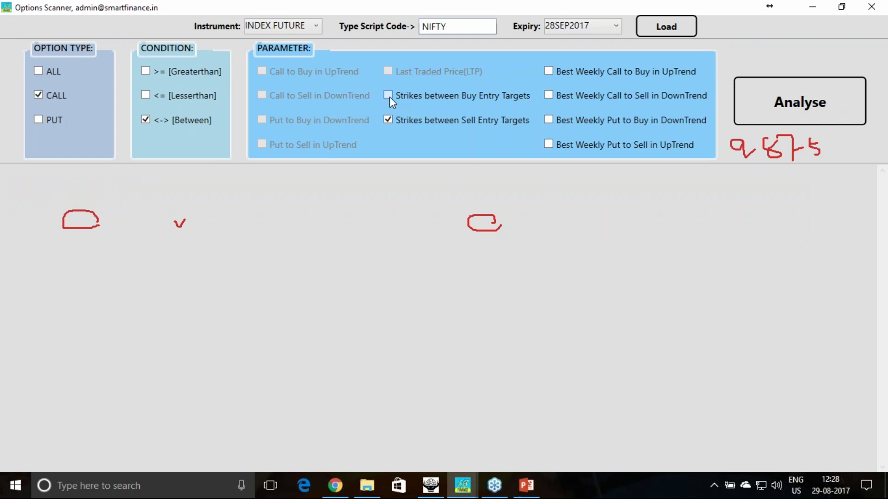
Step: Analyse CALL options for Strikes between Buy Entry Targets, and mark strike 9900.CE and the buy entries before clearing all annotations
click(759, 103)
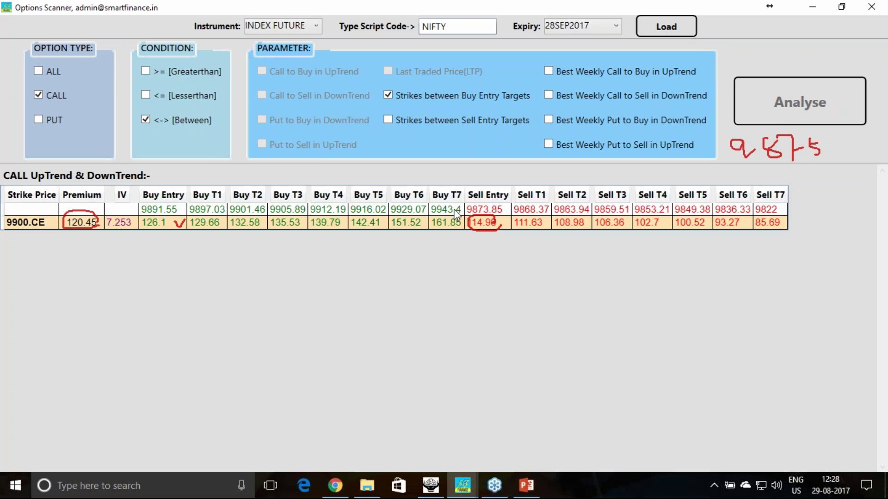
click(822, 208)
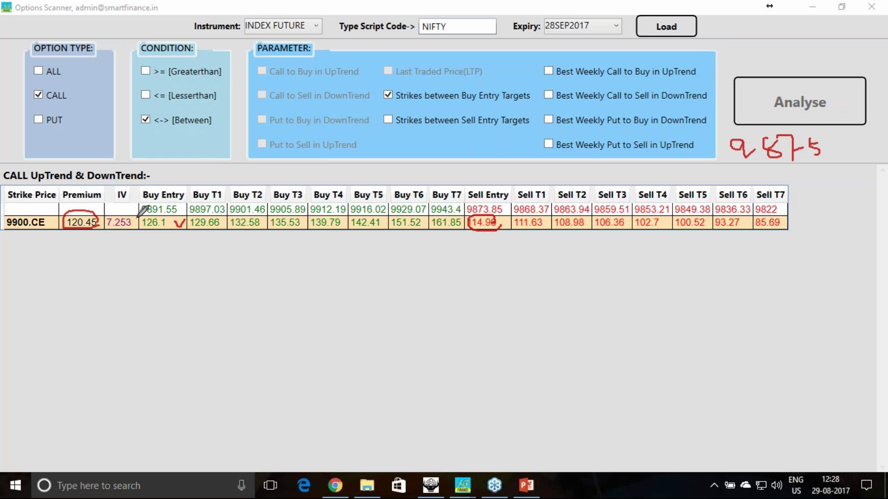
drag(126, 205, 139, 200)
mouse_move(52, 230)
mouse_down()
mouse_move(4, 217)
mouse_move(36, 206)
mouse_move(52, 229)
mouse_up()
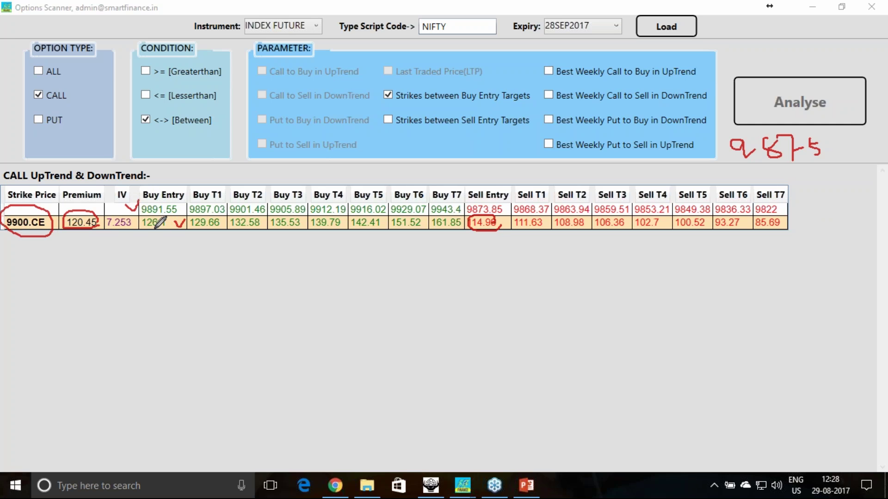
mouse_move(167, 227)
mouse_down()
mouse_move(135, 225)
mouse_move(157, 214)
mouse_move(166, 221)
mouse_up()
key(e)
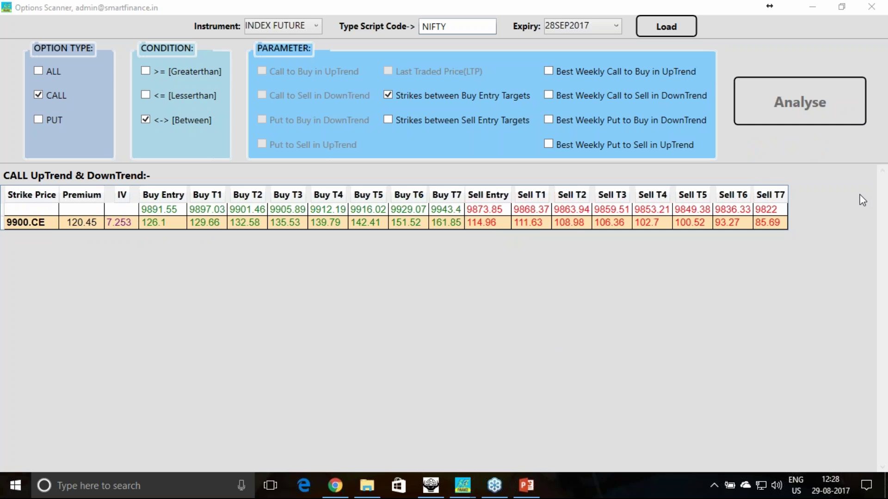
Step: Analyse CALL options using the Between condition with the Strikes between Sell Entry Targets parameter
click(388, 121)
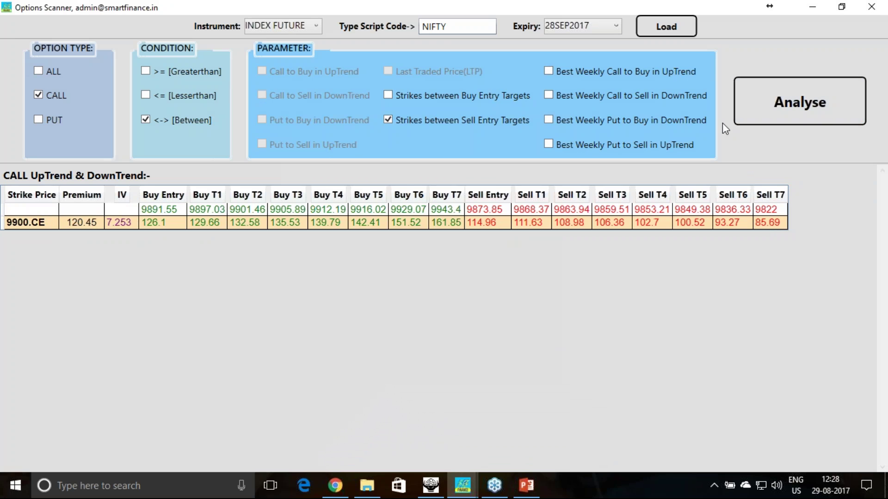
click(795, 122)
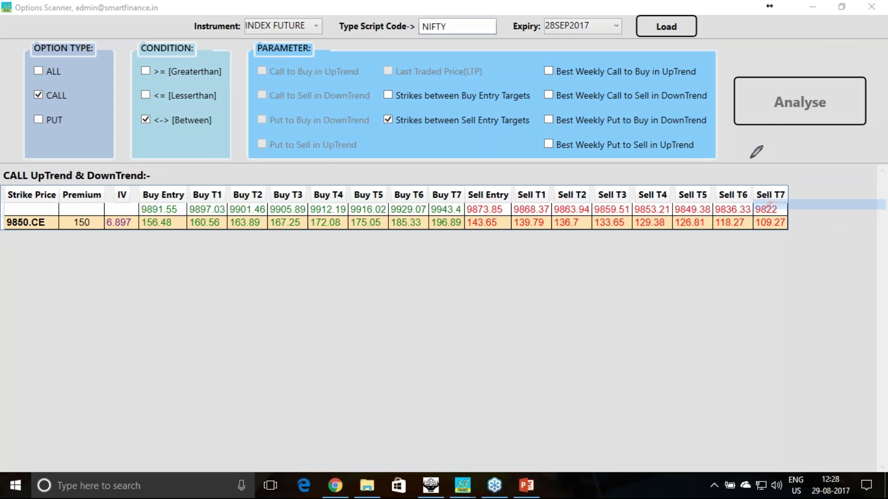
Step: Handwrite 9875, underline sell entry 9873.85, circle strike 9850.CE, bracket Sell Entry through Sell T7, and clear the annotations
mouse_move(752, 140)
mouse_down()
mouse_move(712, 155)
mouse_move(723, 180)
mouse_move(773, 138)
mouse_move(775, 177)
mouse_move(790, 142)
mouse_move(795, 166)
mouse_move(808, 142)
mouse_up()
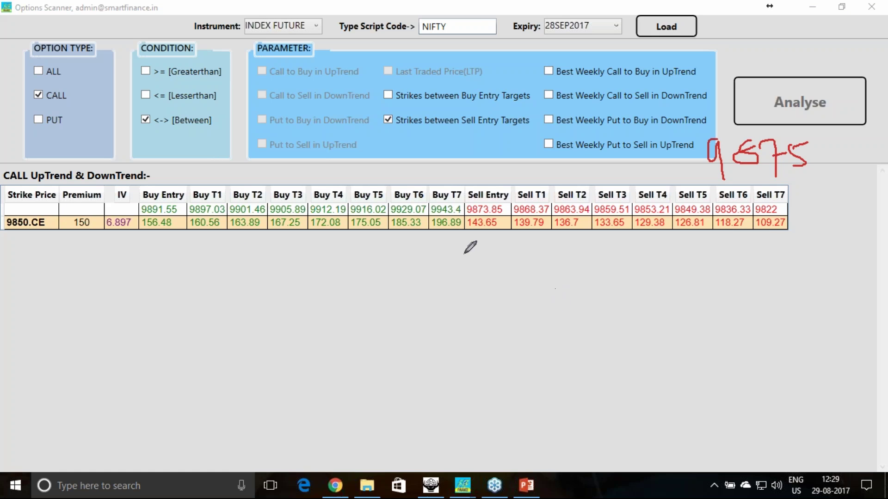
drag(468, 214, 495, 212)
mouse_move(50, 227)
mouse_down()
mouse_move(25, 239)
mouse_move(5, 212)
mouse_move(54, 225)
mouse_up()
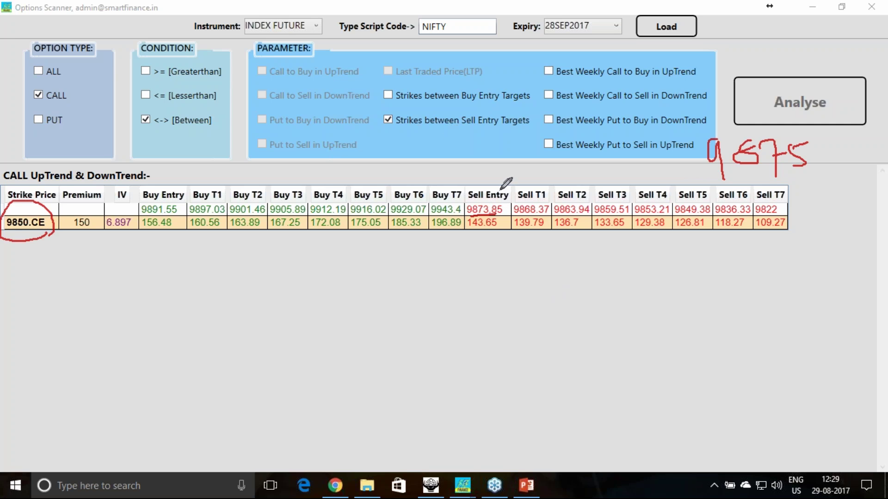
mouse_move(486, 185)
mouse_down()
mouse_move(598, 174)
mouse_move(770, 173)
mouse_move(770, 183)
mouse_up()
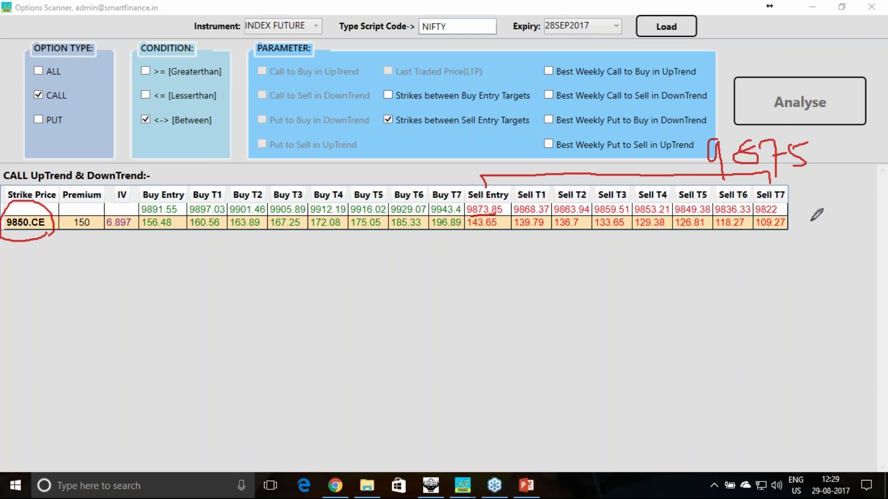
click(809, 253)
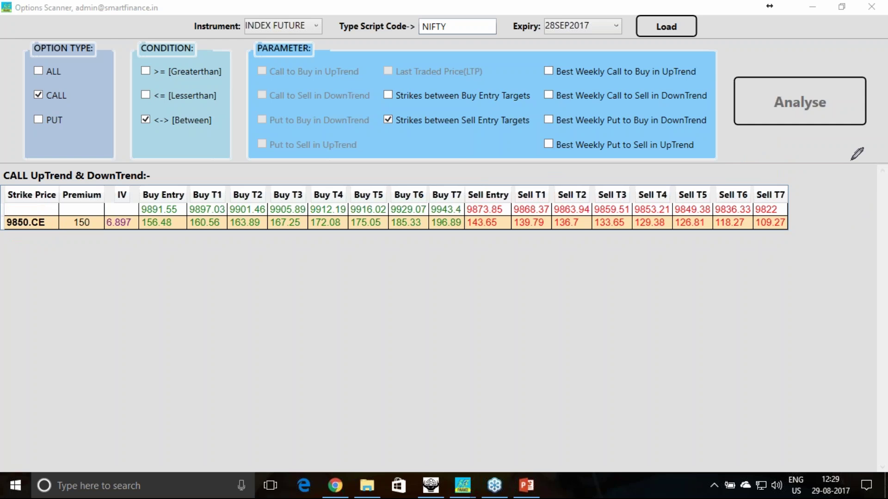
Step: Analyse CALL options using the Between condition with the Best Weekly Call to Buy in UpTrend parameter
click(146, 96)
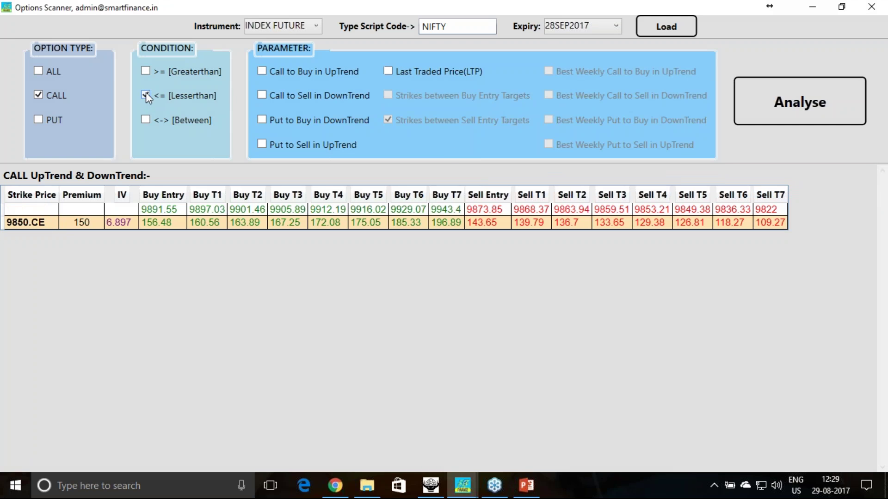
click(146, 120)
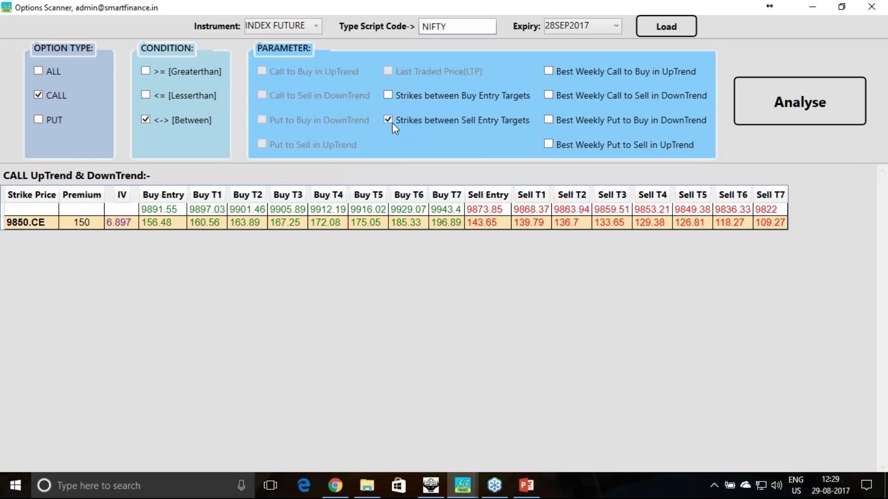
click(550, 71)
click(801, 110)
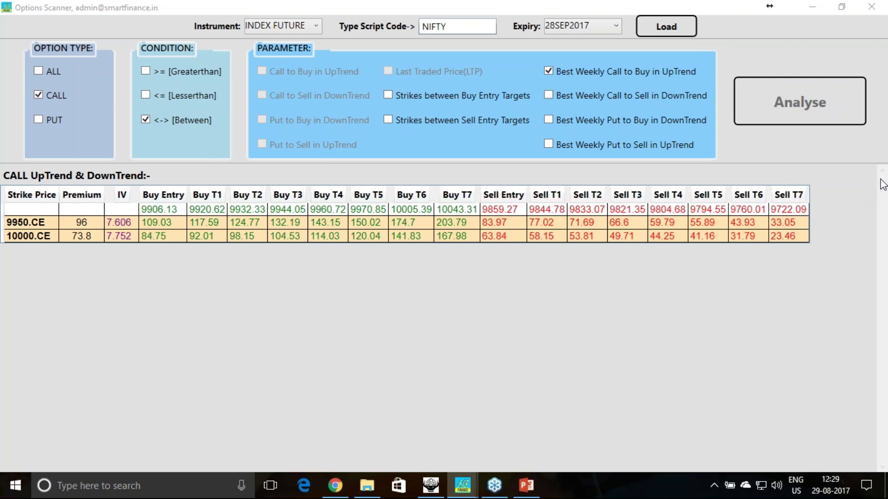
Step: Handwrite 9875 below the weekly parameters and circle strikes 9950.CE and 10000.CE in the call table
drag(884, 204, 768, 204)
mouse_move(601, 161)
mouse_down()
mouse_move(604, 171)
mouse_move(652, 156)
mouse_move(648, 170)
mouse_move(666, 165)
mouse_move(660, 170)
mouse_move(668, 155)
mouse_up()
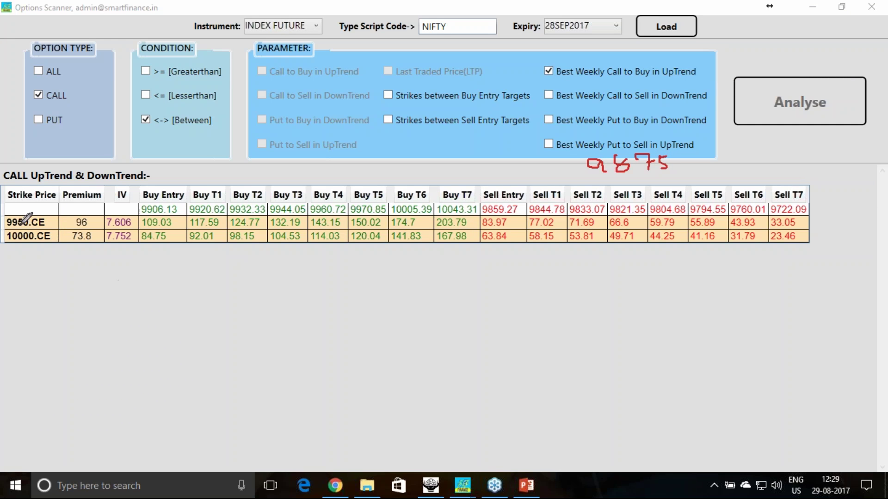
mouse_move(60, 204)
mouse_down()
mouse_move(38, 197)
mouse_move(55, 257)
mouse_move(73, 204)
mouse_up()
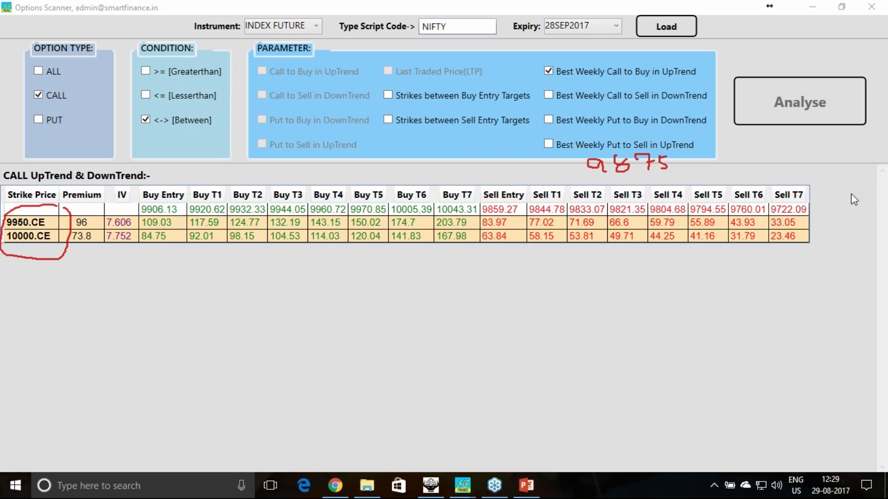
Step: Analyse the Between CALL options with the Best Weekly Call to Sell in DownTrend parameter
click(550, 97)
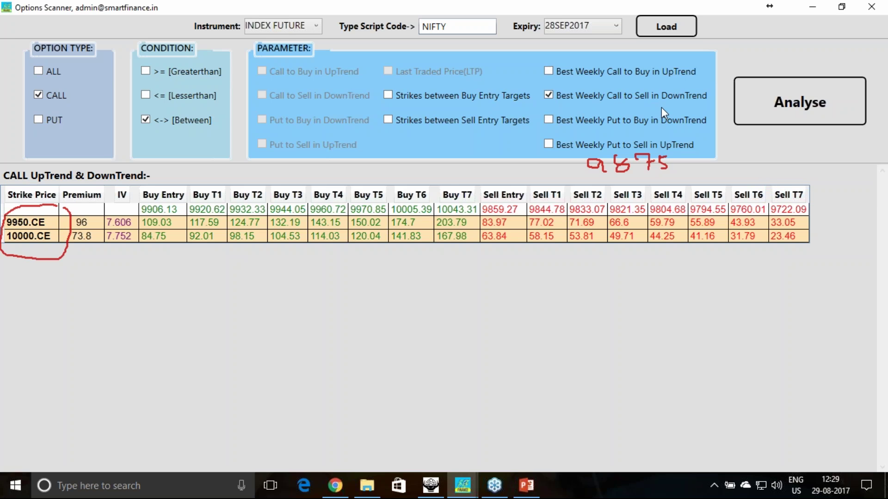
click(791, 119)
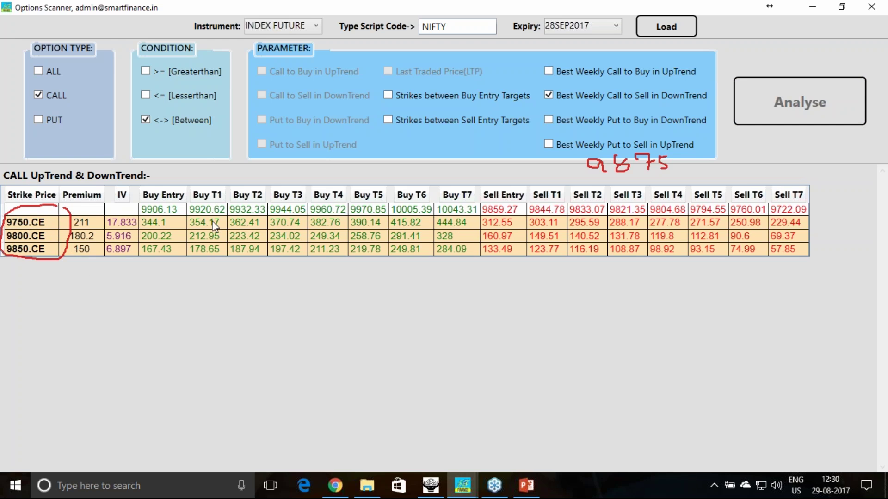
Step: Analyse Between PUT options with Best Weekly Put to Buy in DownTrend, and again with Best Weekly Put to Sell in UpTrend
click(549, 120)
click(38, 119)
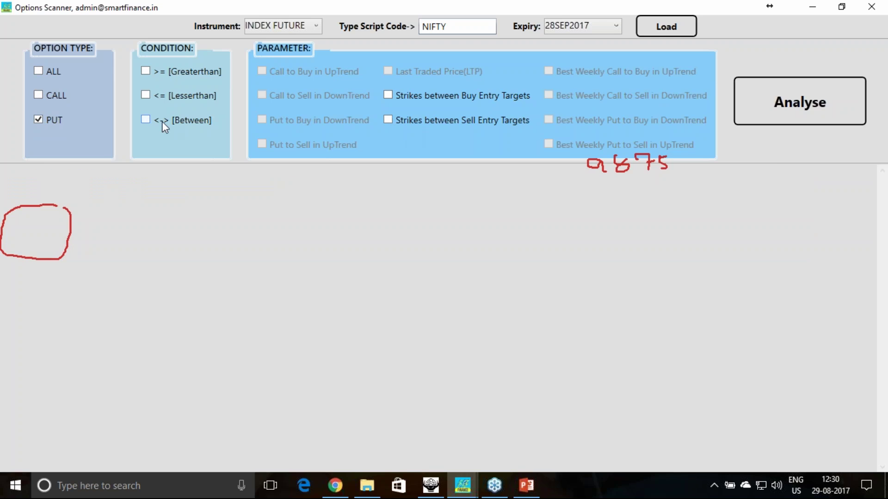
click(146, 120)
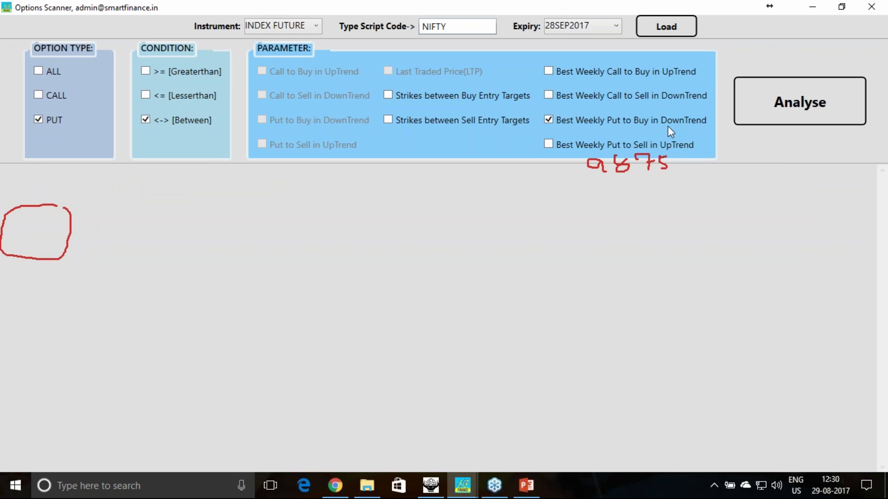
click(794, 111)
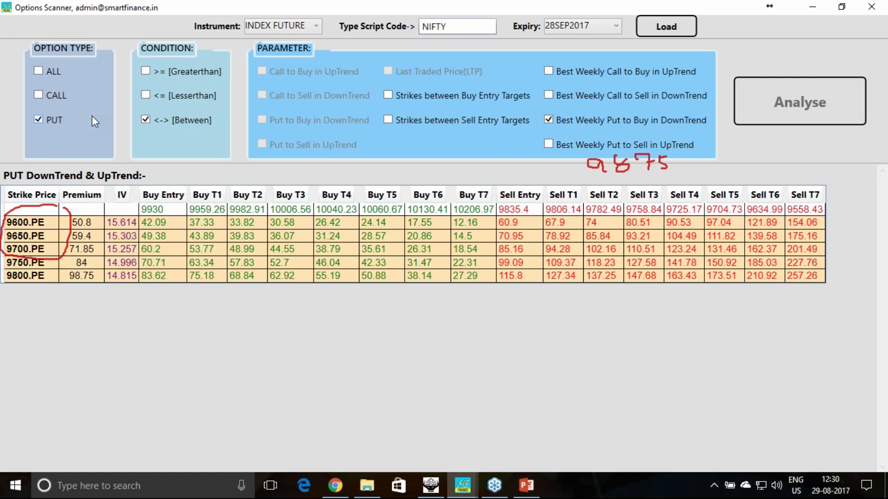
click(548, 144)
click(786, 118)
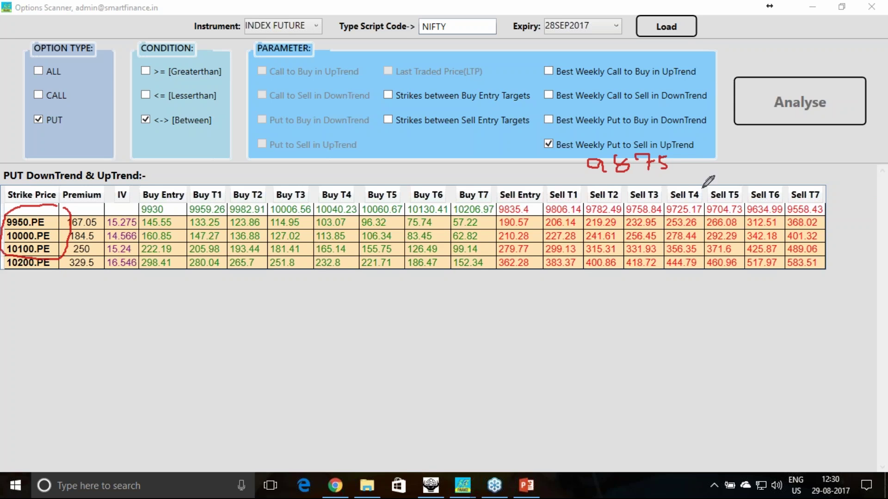
Step: Circle the handwritten 9875, tick buy entry 9930, underline the 9950.PE buy entry, sell entry and Buy T1 to T3 values, and clear the annotations
mouse_move(650, 179)
mouse_down()
mouse_move(573, 172)
mouse_move(689, 139)
mouse_move(679, 175)
mouse_up()
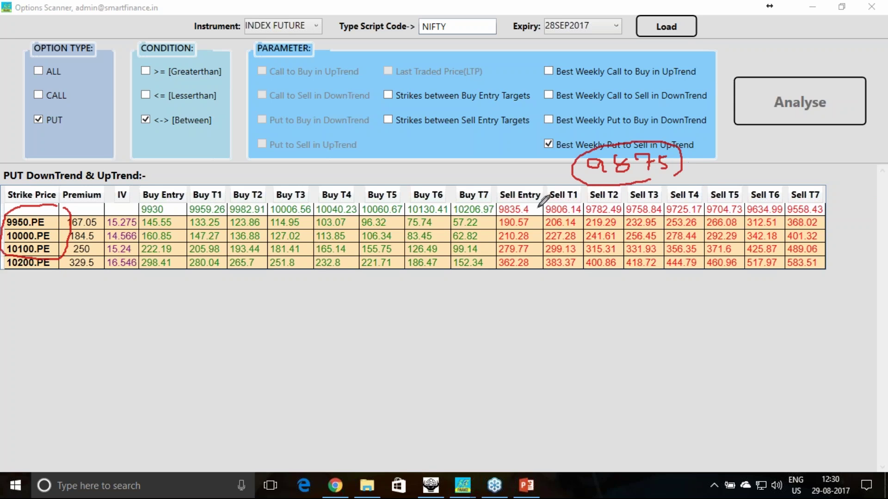
mouse_move(169, 203)
mouse_down()
mouse_move(174, 211)
mouse_move(185, 200)
mouse_up()
drag(146, 227, 154, 227)
drag(504, 228, 526, 228)
drag(207, 229, 307, 228)
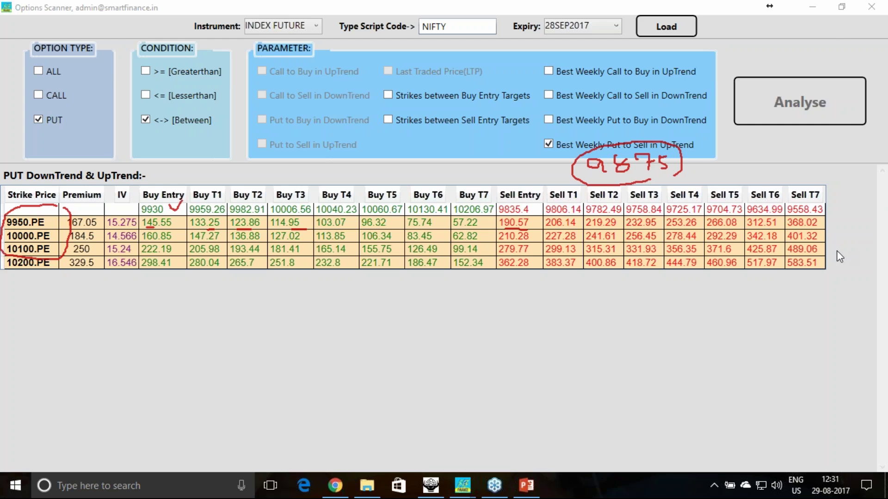
key(Escape)
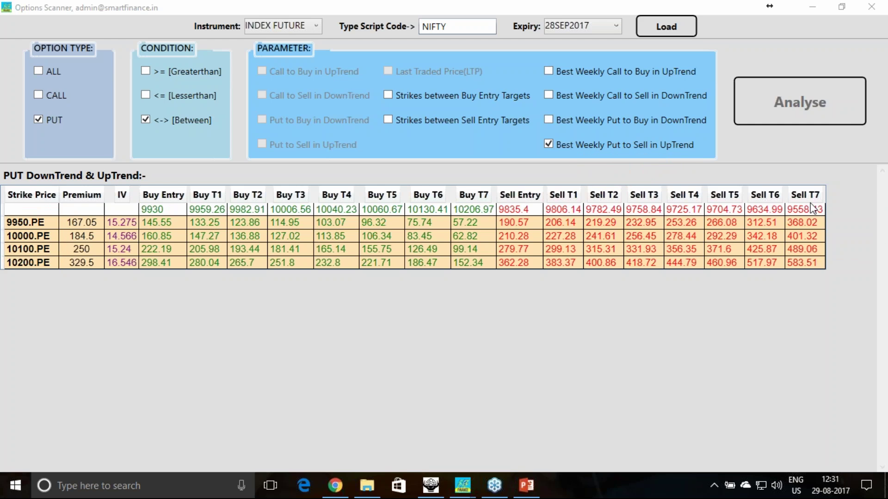
Step: Handwrite and circle 9875 below the put table, and tick sell entry 9835.4
mouse_move(555, 283)
mouse_down()
mouse_move(571, 293)
mouse_move(566, 309)
mouse_up()
mouse_move(602, 279)
mouse_down()
mouse_move(629, 307)
mouse_move(639, 295)
mouse_move(652, 305)
mouse_move(661, 280)
mouse_up()
mouse_move(658, 330)
mouse_down()
mouse_move(666, 329)
mouse_move(583, 265)
mouse_move(673, 309)
mouse_move(656, 322)
mouse_up()
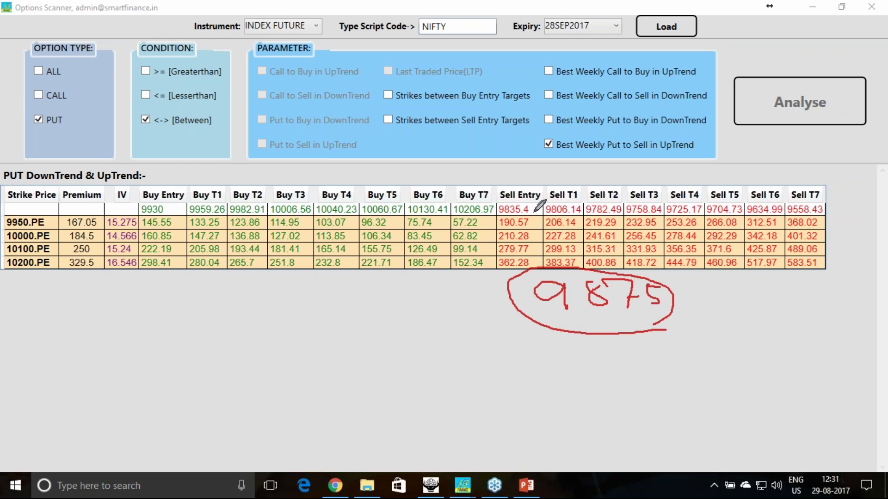
drag(534, 206, 543, 202)
Step: Analyse the PUT options with Best Weekly Put to Buy in DownTrend, and underline sell entry 9835.4 and the 9800.PE premium
click(565, 121)
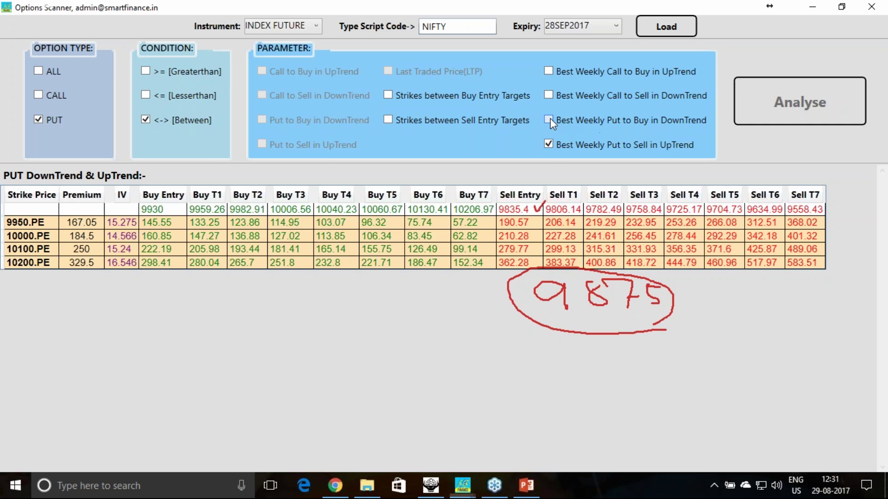
click(769, 115)
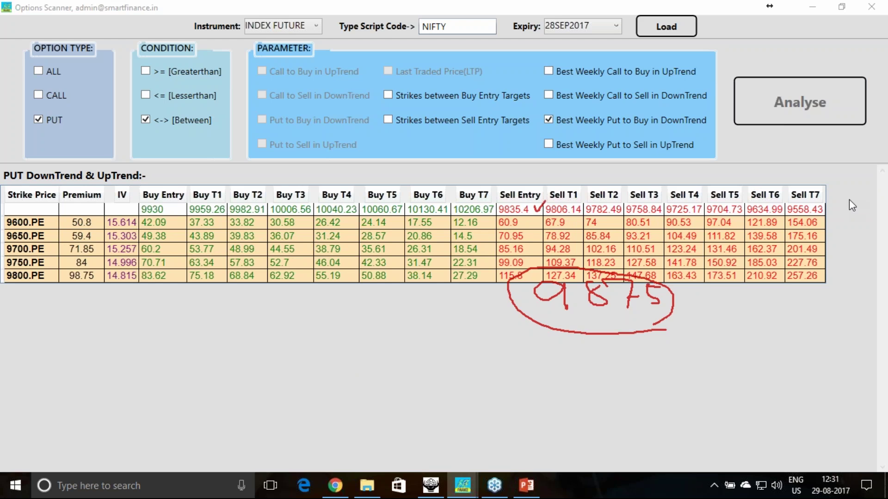
drag(504, 214, 518, 212)
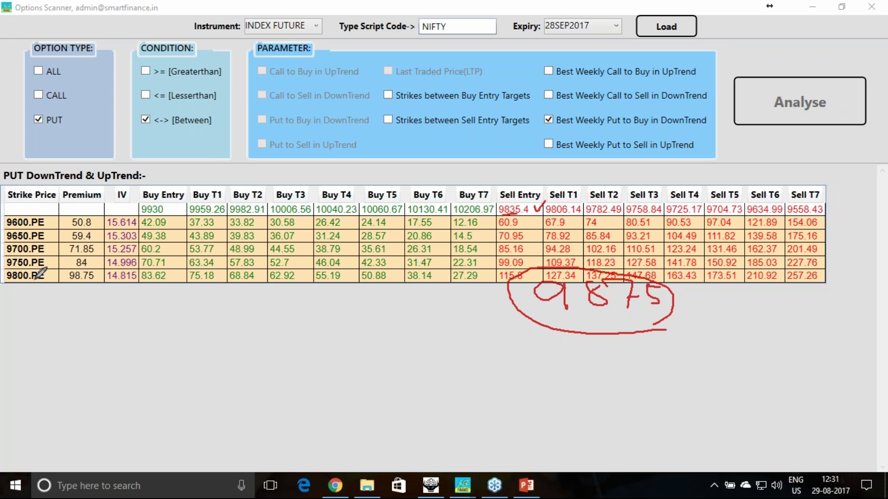
click(37, 213)
drag(73, 282, 84, 282)
Step: Handwrite the put spread below the table: 9800 PE at 116 (B), 9600 PE at 61 (S), with the difference 55
mouse_move(291, 315)
mouse_down()
mouse_move(302, 344)
mouse_move(334, 325)
mouse_up()
mouse_move(231, 329)
mouse_down()
mouse_move(262, 323)
mouse_move(283, 333)
mouse_move(261, 372)
mouse_move(265, 356)
mouse_move(283, 354)
mouse_move(297, 369)
mouse_up()
drag(350, 312, 362, 333)
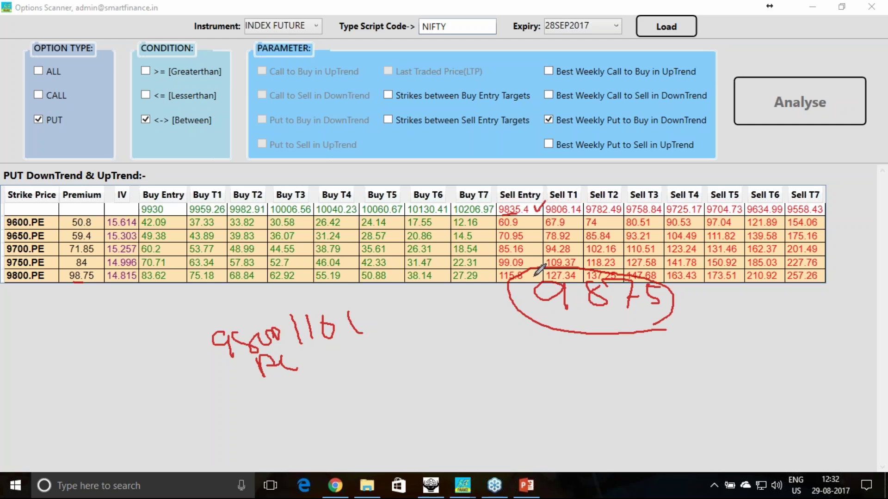
mouse_move(251, 388)
mouse_down()
mouse_move(238, 396)
mouse_move(254, 415)
mouse_move(299, 391)
mouse_move(306, 397)
mouse_up()
mouse_move(301, 407)
mouse_down()
mouse_move(301, 421)
mouse_move(333, 410)
mouse_move(340, 425)
mouse_up()
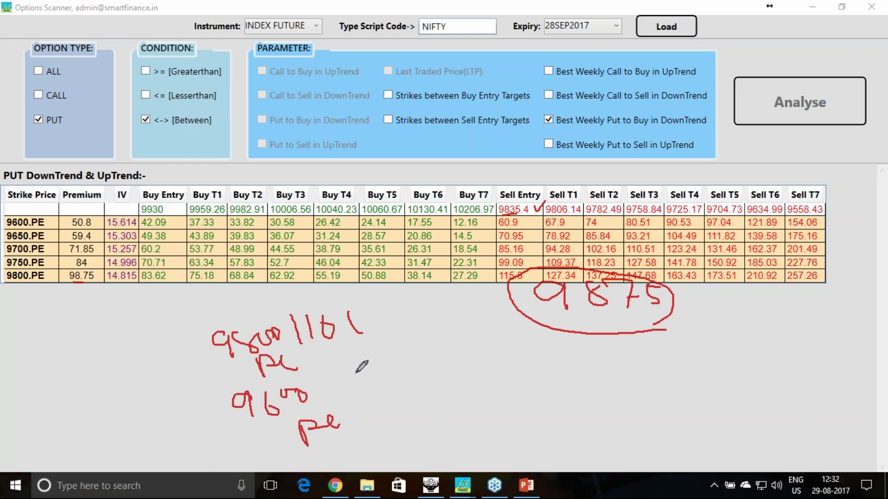
mouse_move(350, 350)
mouse_down()
mouse_move(339, 374)
mouse_move(341, 366)
mouse_move(362, 376)
mouse_up()
mouse_move(366, 306)
mouse_down()
mouse_move(378, 315)
mouse_move(364, 327)
mouse_move(398, 330)
mouse_move(385, 373)
mouse_move(410, 359)
mouse_up()
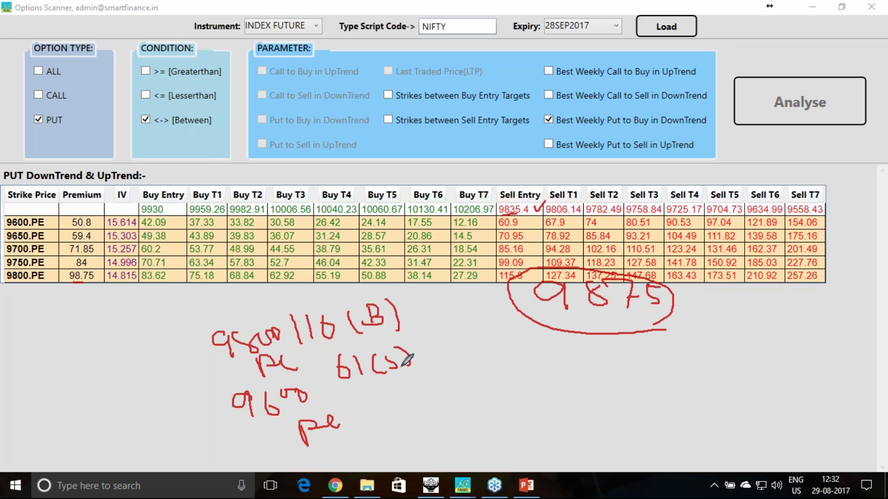
drag(406, 360, 409, 366)
drag(357, 404, 426, 386)
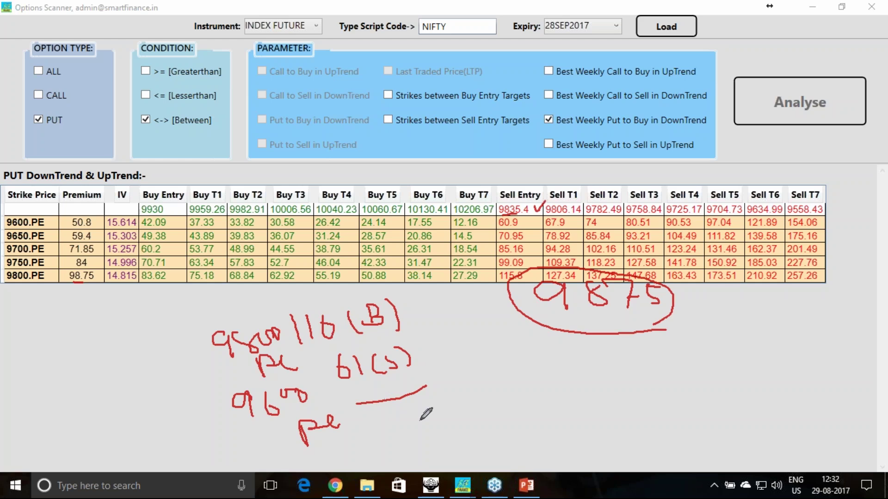
mouse_move(418, 411)
mouse_down()
mouse_move(418, 432)
mouse_move(435, 407)
mouse_up()
mouse_move(396, 418)
mouse_down()
mouse_move(405, 428)
mouse_move(396, 420)
mouse_up()
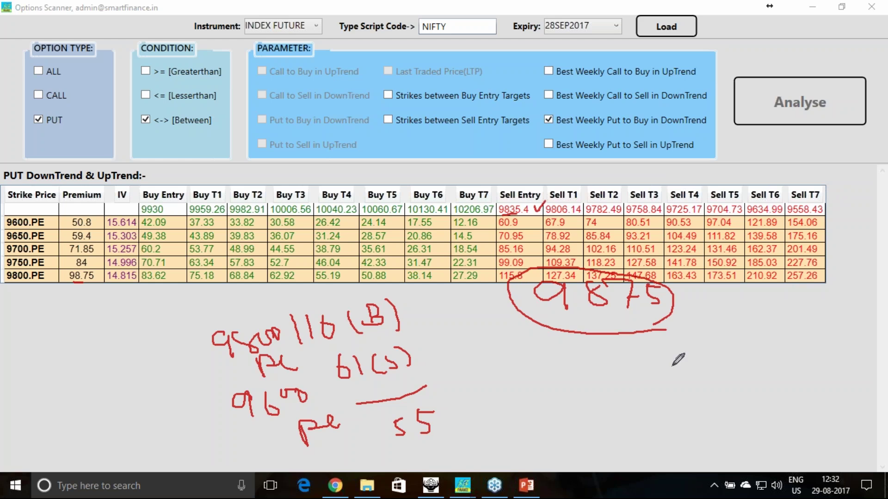
Step: Handwrite the spread's target calculation as 257 minus 154 equals 103, circle 55, and subtract it to give a circled 48
mouse_move(420, 304)
mouse_down()
mouse_move(445, 314)
mouse_move(460, 307)
mouse_move(446, 314)
mouse_move(462, 300)
mouse_move(476, 303)
mouse_up()
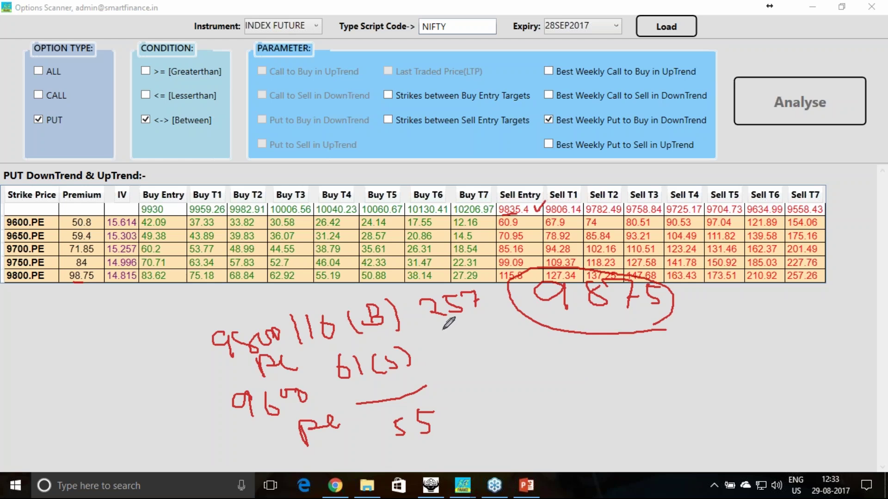
mouse_move(443, 329)
mouse_down()
mouse_move(445, 341)
mouse_move(493, 339)
mouse_up()
mouse_move(442, 368)
mouse_down()
mouse_move(507, 347)
mouse_move(517, 386)
mouse_move(487, 379)
mouse_move(468, 397)
mouse_up()
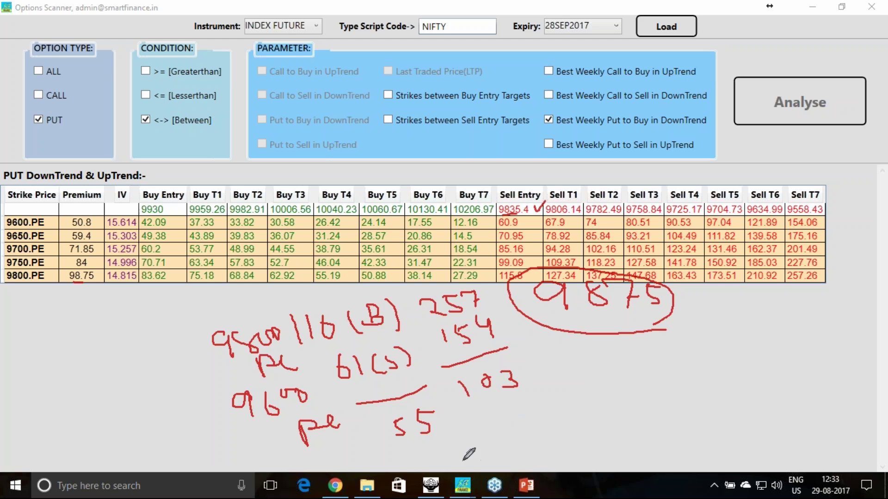
mouse_move(440, 429)
mouse_down()
mouse_move(382, 407)
mouse_move(440, 432)
mouse_up()
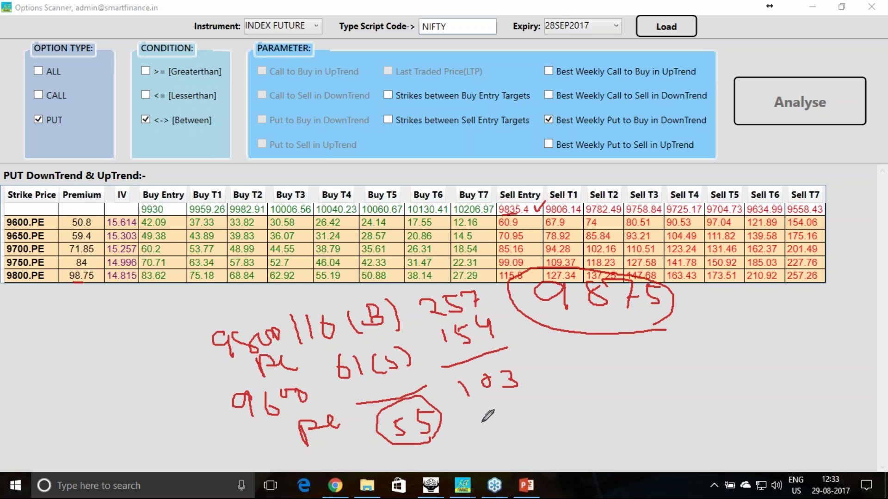
mouse_move(493, 404)
mouse_down()
mouse_move(495, 421)
mouse_move(507, 399)
mouse_up()
drag(510, 401, 515, 414)
drag(491, 443, 534, 430)
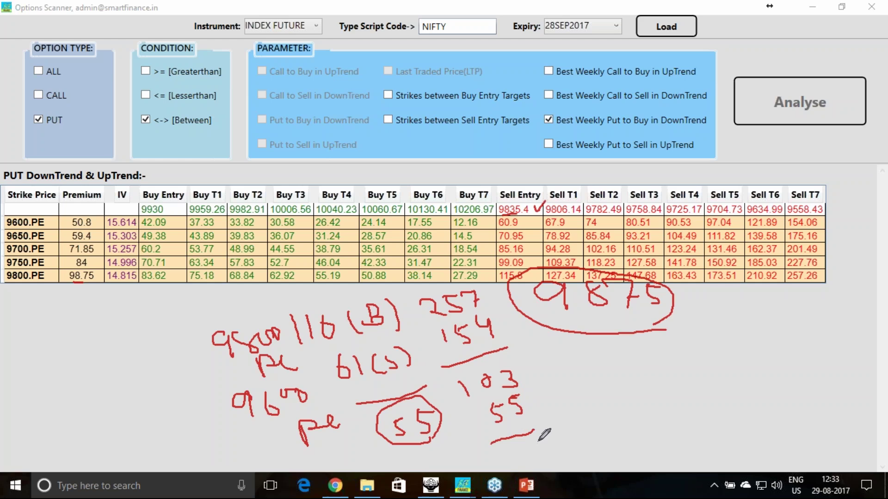
mouse_move(547, 443)
mouse_down()
mouse_move(518, 468)
mouse_move(540, 429)
mouse_move(558, 451)
mouse_move(551, 463)
mouse_up()
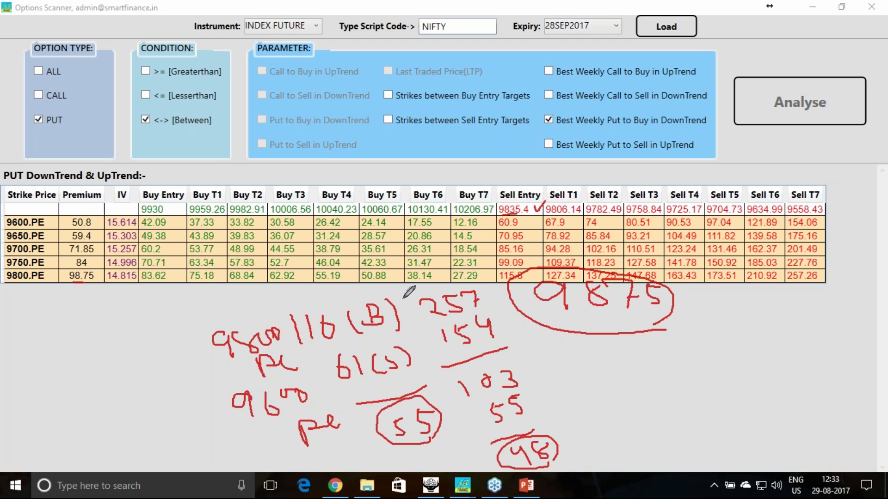
Step: Circle buy entry 9930, underline the handwritten 9875, and tick sell entry 9835.4 again
mouse_move(169, 208)
mouse_down()
mouse_move(135, 211)
mouse_move(162, 197)
mouse_up()
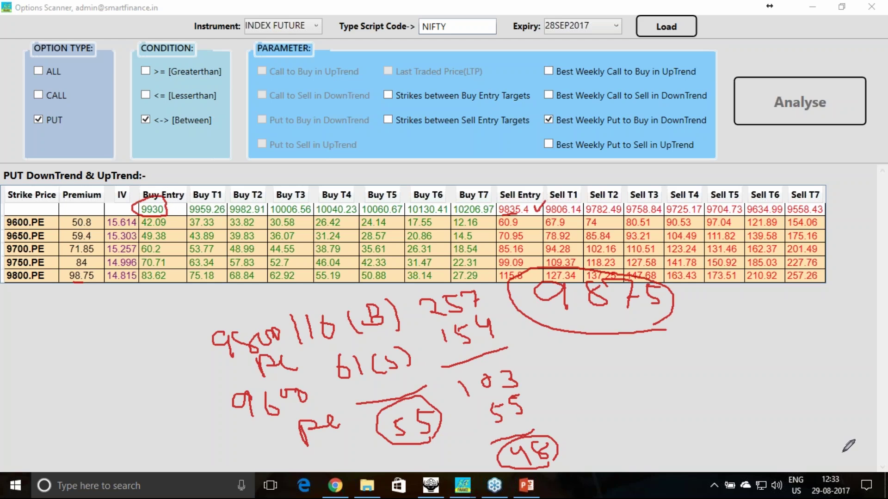
drag(577, 313, 613, 314)
drag(534, 205, 545, 202)
Step: Handwrite the spread's loss calculation beside it: 116 minus 84 as -32, plus 19, giving a circled -13
mouse_move(75, 328)
mouse_down()
mouse_move(86, 349)
mouse_move(115, 329)
mouse_move(105, 361)
mouse_move(131, 360)
mouse_up()
mouse_move(96, 392)
mouse_down()
mouse_move(152, 365)
mouse_move(146, 393)
mouse_move(157, 394)
mouse_move(111, 405)
mouse_up()
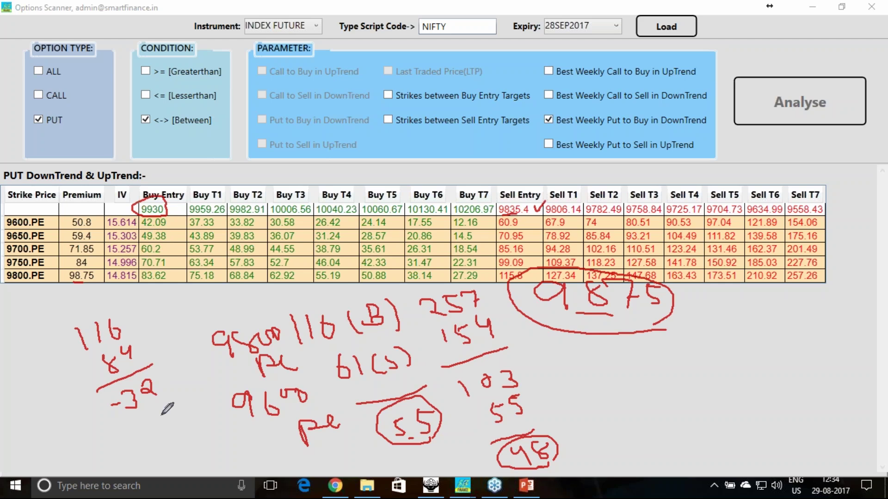
mouse_move(126, 419)
mouse_down()
mouse_move(137, 427)
mouse_move(165, 402)
mouse_move(165, 421)
mouse_move(189, 425)
mouse_up()
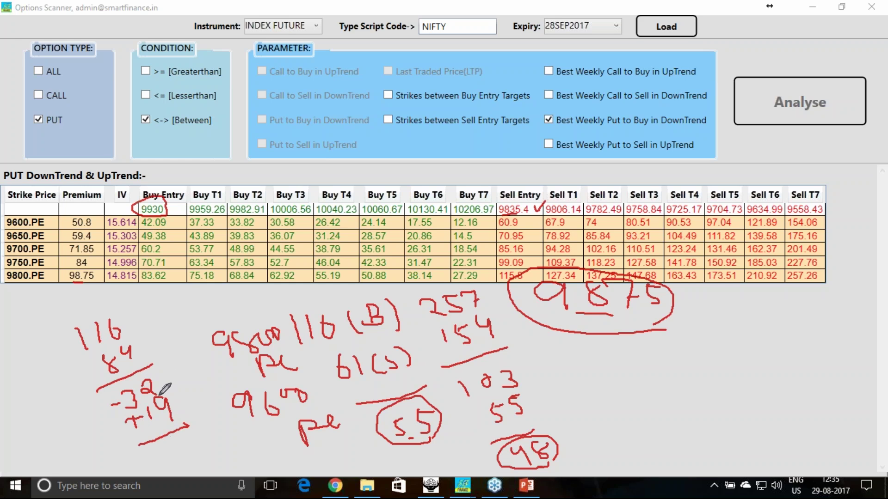
mouse_move(178, 448)
mouse_down()
mouse_move(191, 467)
mouse_move(184, 459)
mouse_move(165, 474)
mouse_move(227, 463)
mouse_up()
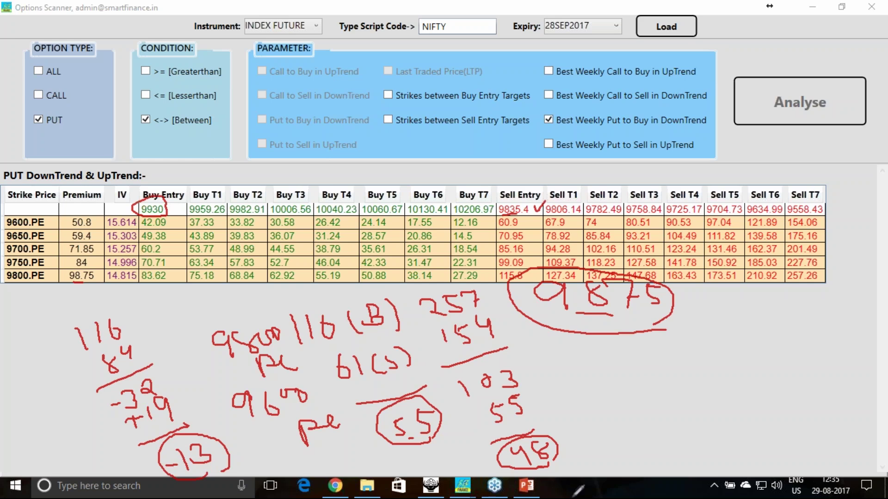
Step: Tick the circled 48, handwrite a ratio starting with 1: below the table, and clear all annotations
drag(575, 429, 614, 396)
mouse_move(690, 363)
mouse_down()
mouse_move(689, 377)
mouse_move(705, 364)
mouse_up()
click(710, 375)
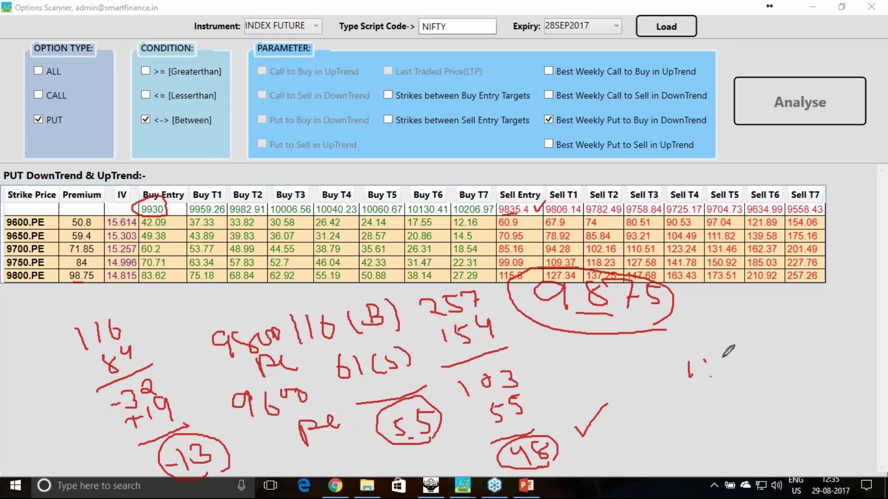
drag(724, 356, 740, 374)
key(ctrl+shift+c)
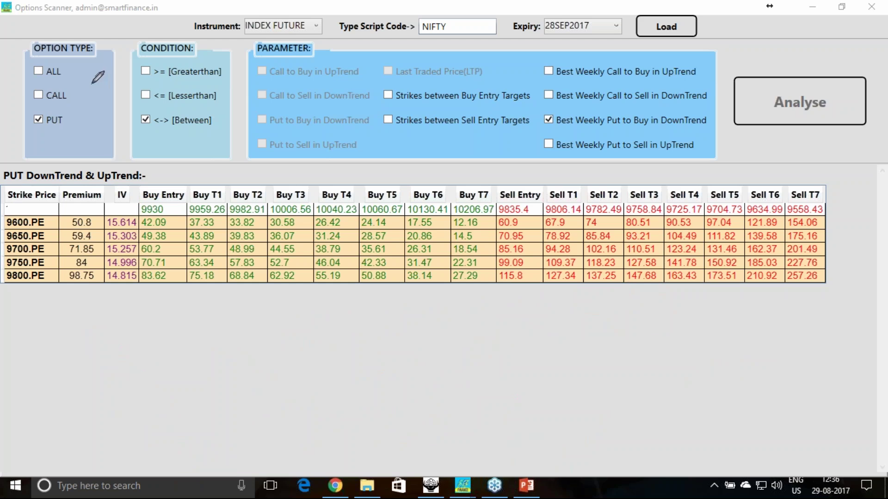
Step: Mark the CALL and PUT option types with pen dots
click(68, 98)
click(62, 117)
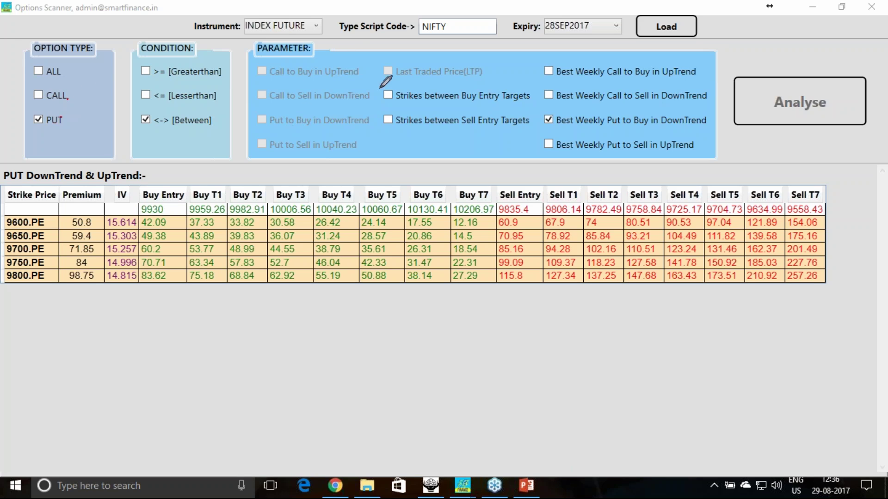